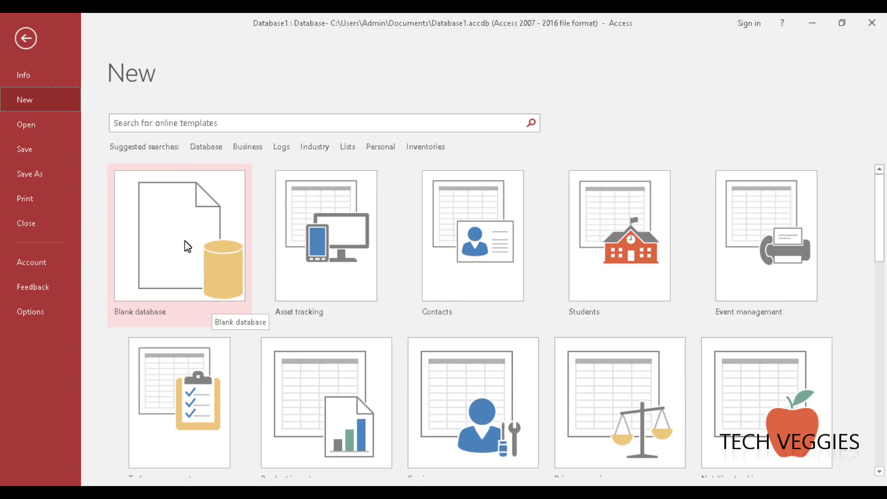
Try creating a blank database named Items, then decline replacing the existing Items.accdb
{"action": "left_click", "coordinate": [199, 242]}
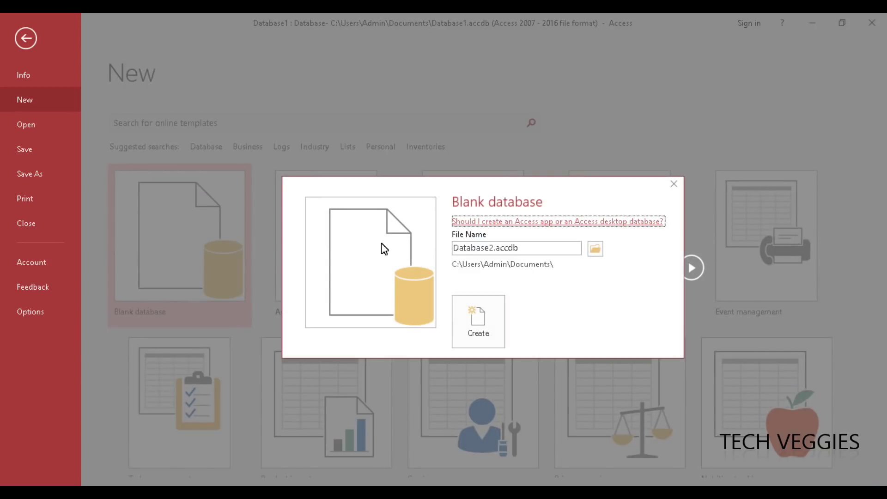
{"action": "left_click", "coordinate": [492, 250]}
{"action": "left_click", "coordinate": [493, 250]}
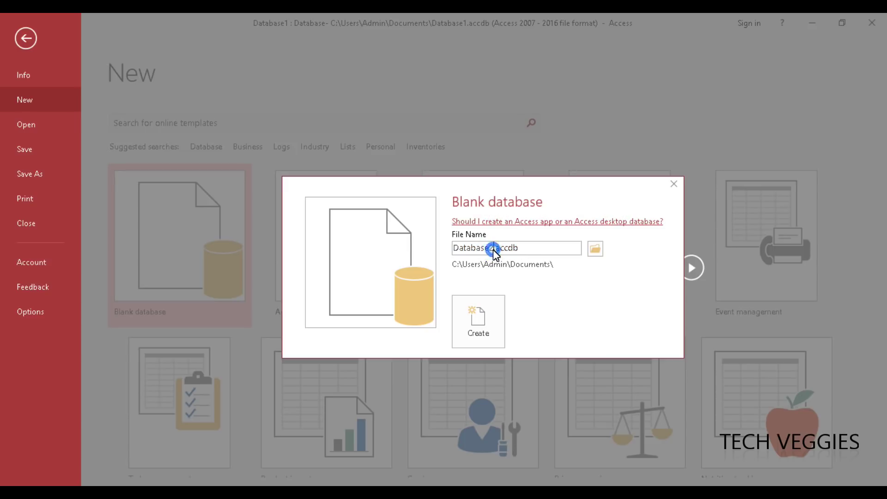
{"action": "key", "text": "BackSpace"}
{"action": "key", "text": "BackSpace"}
{"action": "key", "text": "BackSpace"}
{"action": "key", "text": "BackSpace"}
{"action": "key", "text": "BackSpace"}
{"action": "type", "text": "Items"}
{"action": "left_click", "coordinate": [484, 320]}
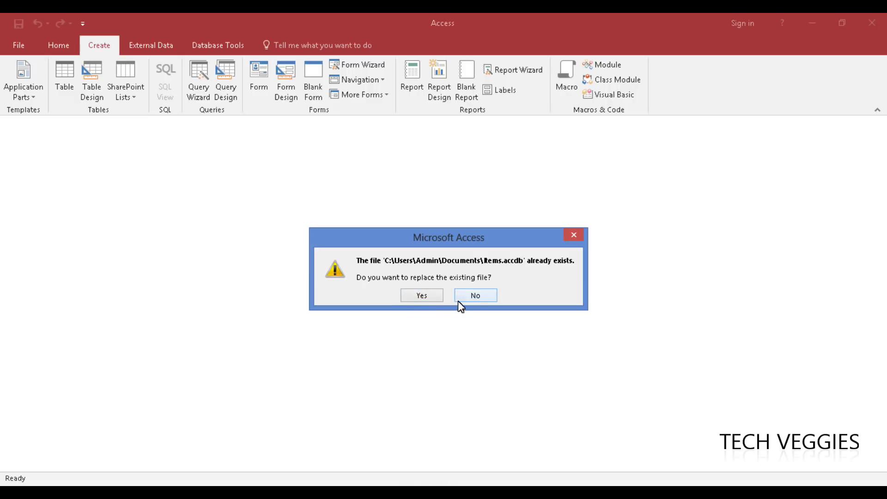
{"action": "left_click", "coordinate": [473, 297]}
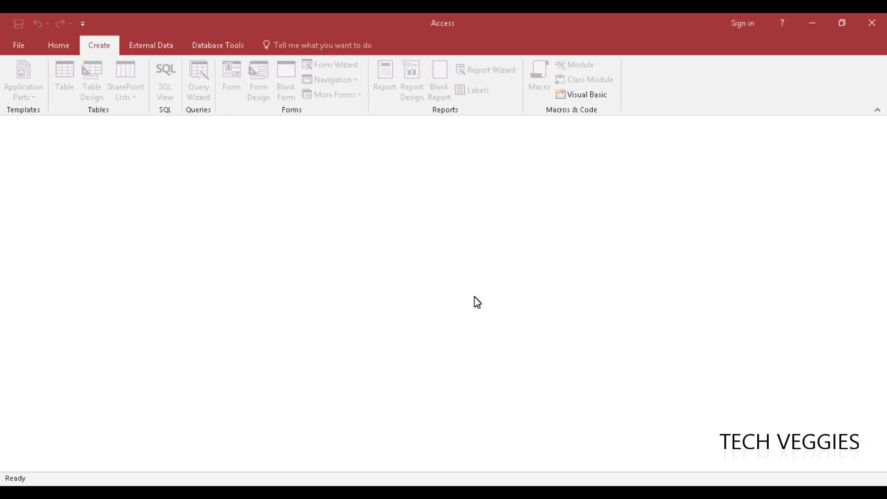
Create a new blank database named Inventory.accdb instead
{"action": "left_click", "coordinate": [18, 51]}
{"action": "left_click", "coordinate": [177, 224]}
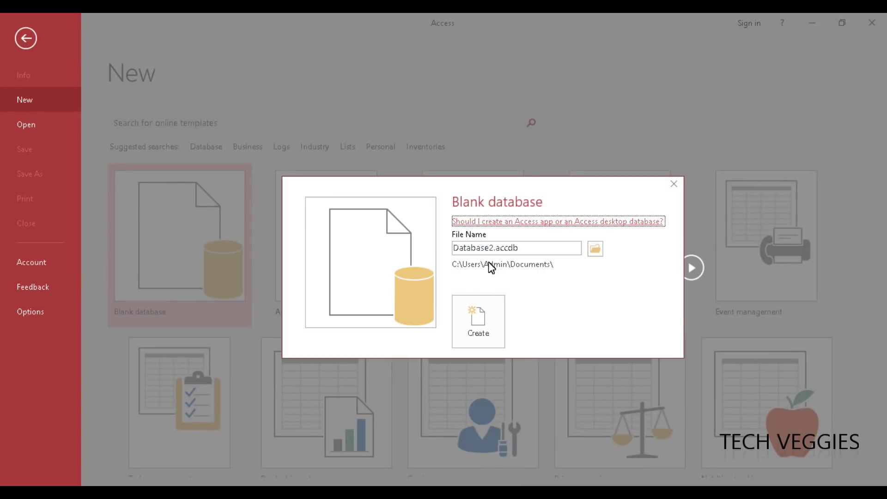
{"action": "left_click", "coordinate": [493, 251]}
{"action": "left_click", "coordinate": [493, 251]}
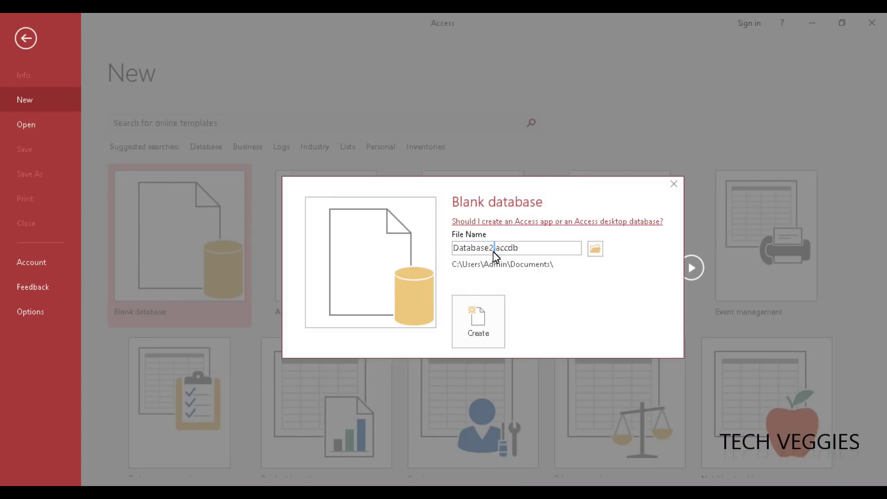
{"action": "key", "text": "BackSpace"}
{"action": "key", "text": "BackSpace"}
{"action": "type", "text": "Inventory."}
{"action": "left_click", "coordinate": [485, 332]}
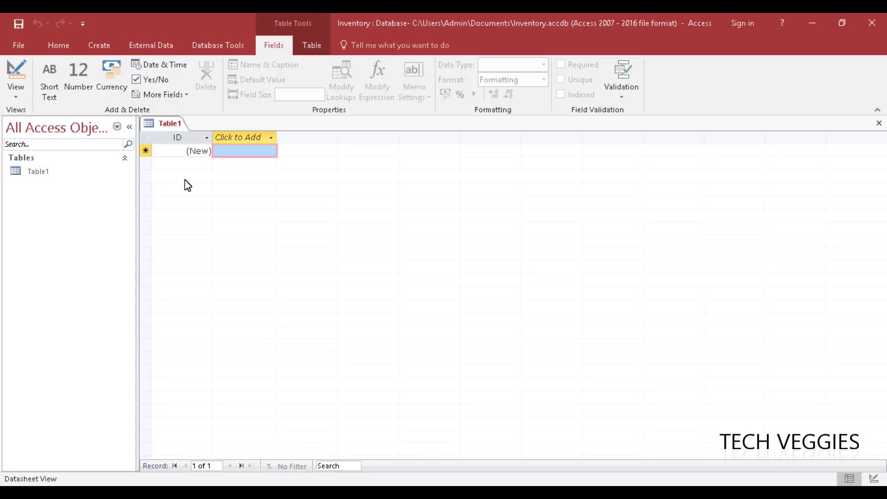
From the Create ribbon, start a new table in Table Design
{"action": "left_click", "coordinate": [103, 49]}
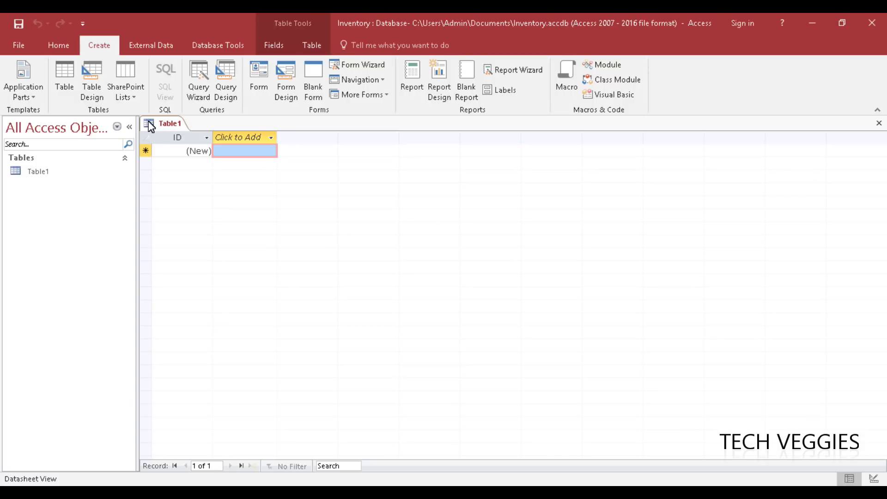
{"action": "left_click", "coordinate": [90, 86]}
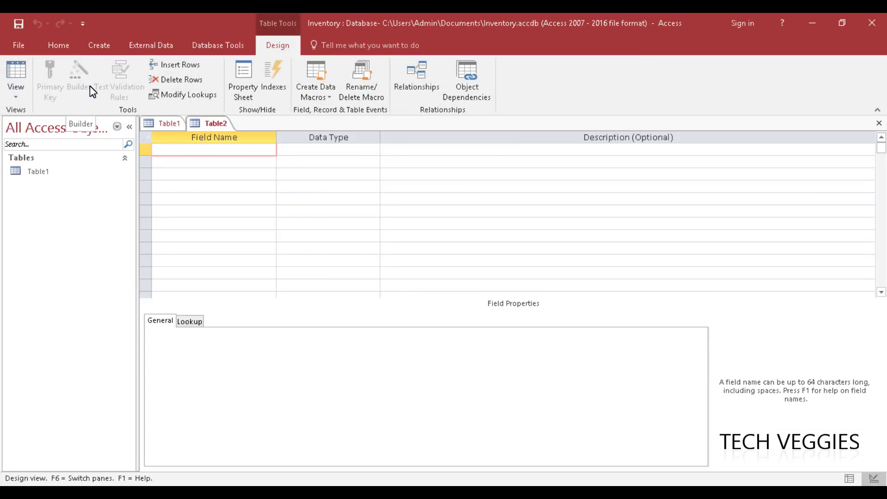
Close the extra Table2, then switch Table1 to Design View, saving it as Items
{"action": "right_click", "coordinate": [194, 123]}
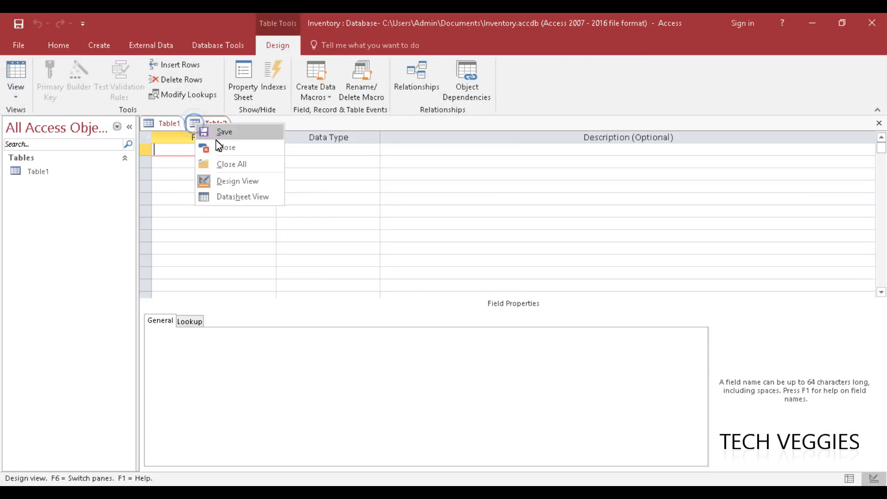
{"action": "left_click", "coordinate": [229, 148]}
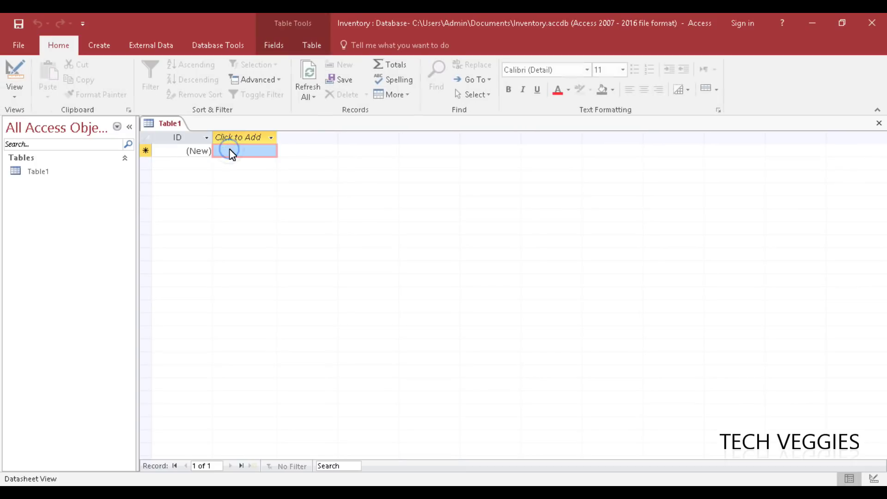
{"action": "right_click", "coordinate": [166, 126]}
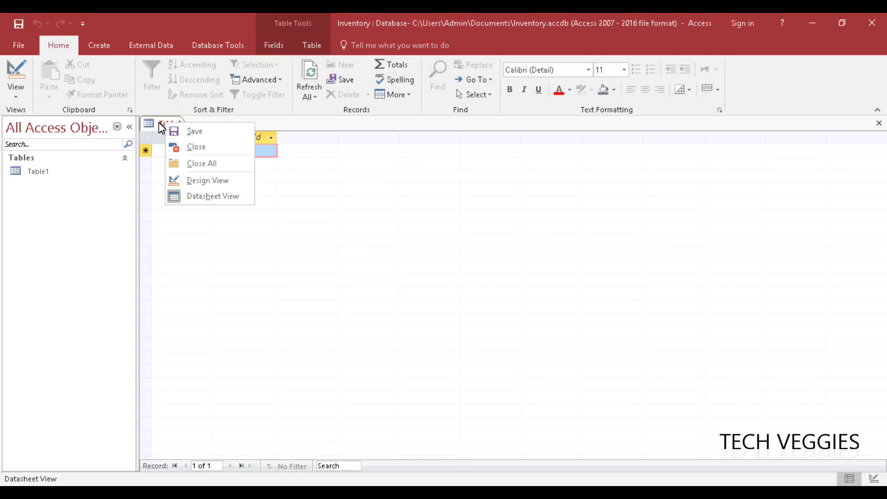
{"action": "left_click", "coordinate": [208, 180]}
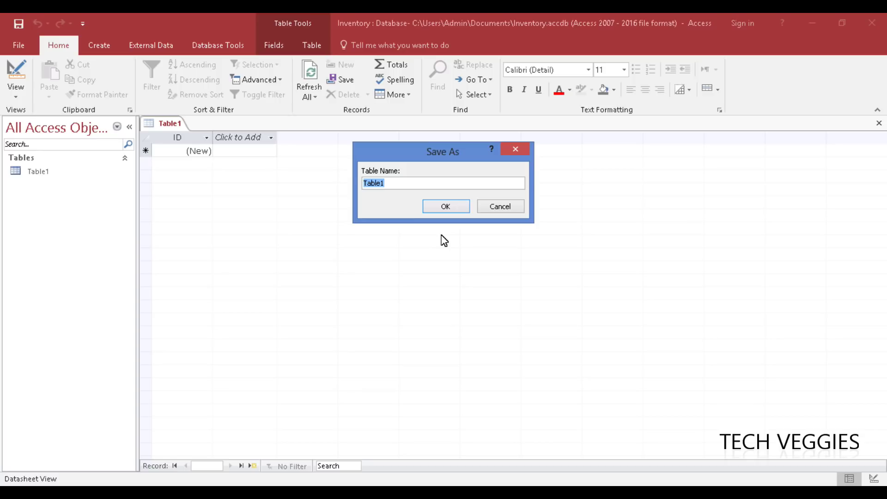
{"action": "type", "text": "Items"}
{"action": "left_click", "coordinate": [444, 208]}
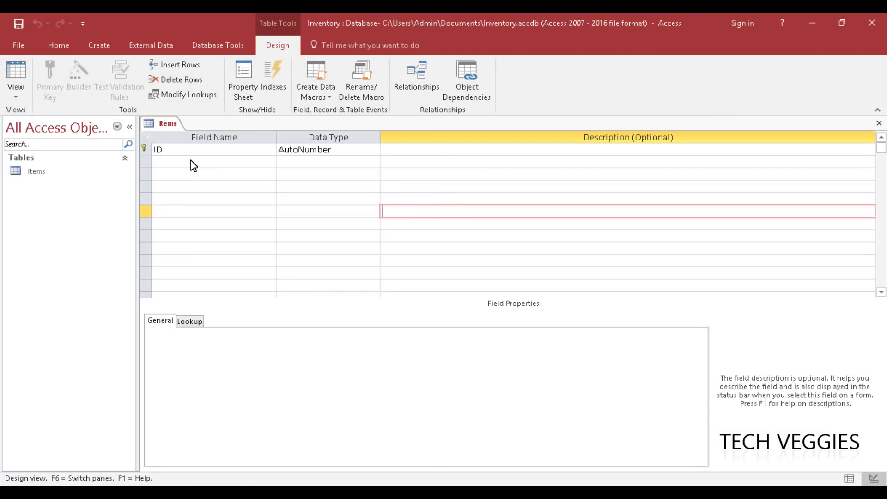
Rename the ID field to Item_No and change its data type from AutoNumber to Short Text
{"action": "left_click", "coordinate": [190, 162]}
{"action": "left_click", "coordinate": [204, 152]}
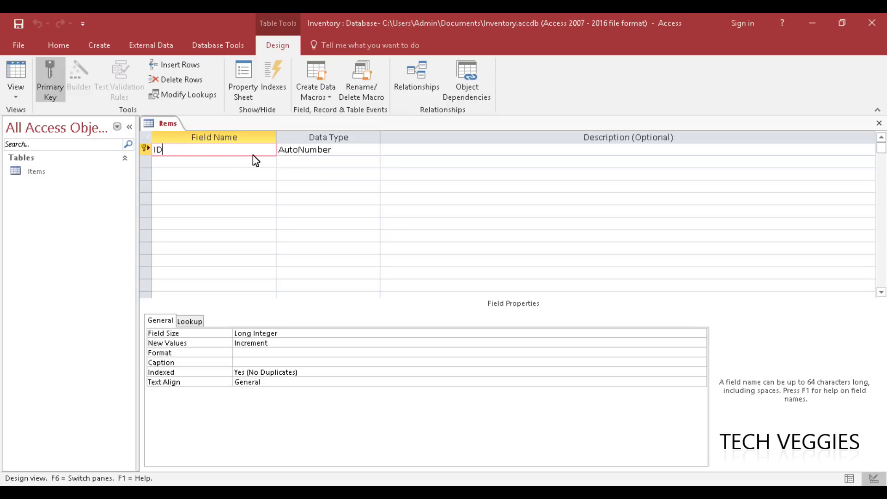
{"action": "left_click", "coordinate": [319, 151]}
{"action": "left_click", "coordinate": [211, 152]}
{"action": "left_click", "coordinate": [321, 151]}
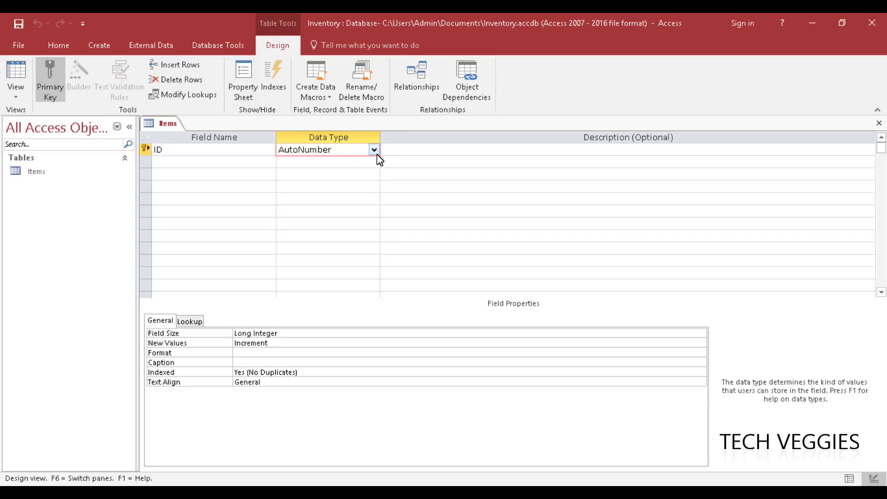
{"action": "left_click", "coordinate": [213, 145]}
{"action": "key", "text": "BackSpace"}
{"action": "key", "text": "BackSpace"}
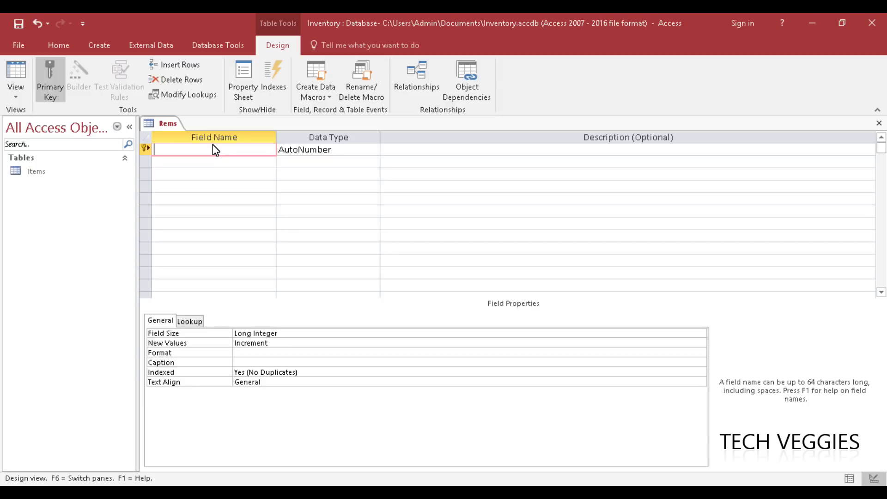
{"action": "type", "text": "Item_No"}
{"action": "left_click", "coordinate": [321, 151]}
{"action": "left_click", "coordinate": [372, 152]}
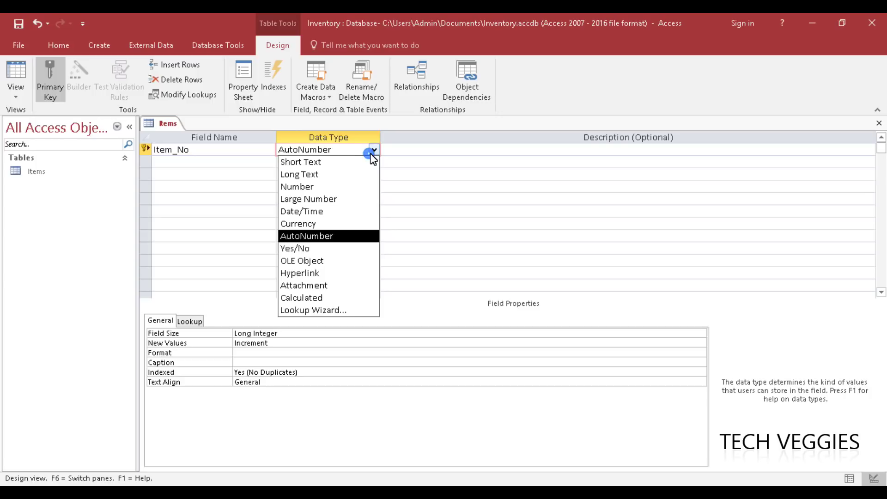
{"action": "left_click", "coordinate": [307, 162]}
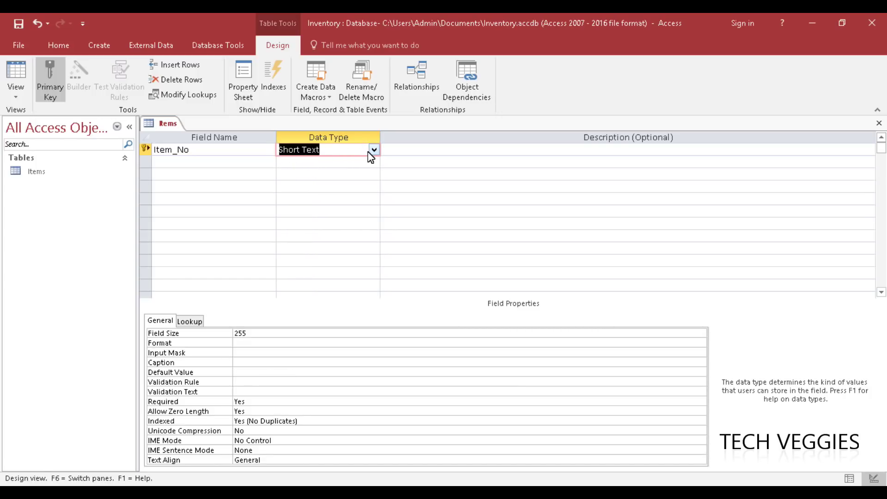
{"action": "left_click", "coordinate": [230, 164]}
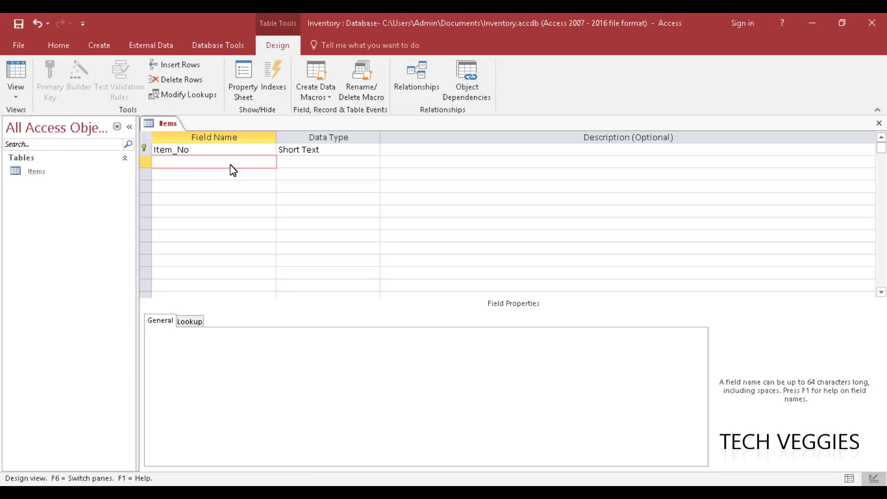
Add an Item_Name field as Short Text and a Quantity field as Number
{"action": "type", "text": "Item_Name"}
{"action": "left_click", "coordinate": [217, 175]}
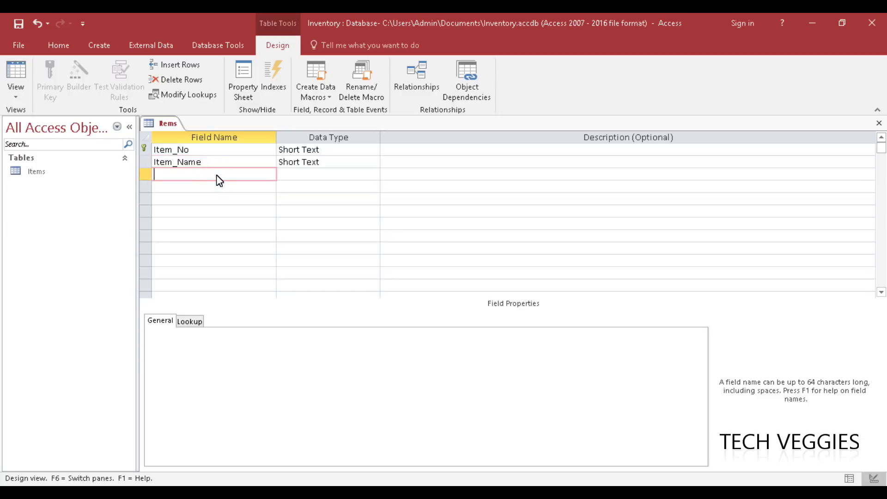
{"action": "left_click", "coordinate": [356, 164]}
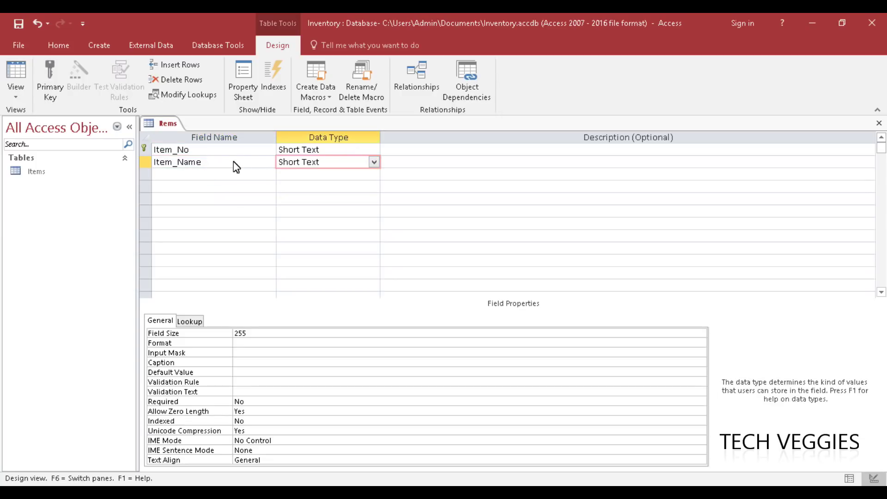
{"action": "left_click", "coordinate": [210, 176]}
{"action": "type", "text": "Quantity"}
{"action": "left_click", "coordinate": [287, 177]}
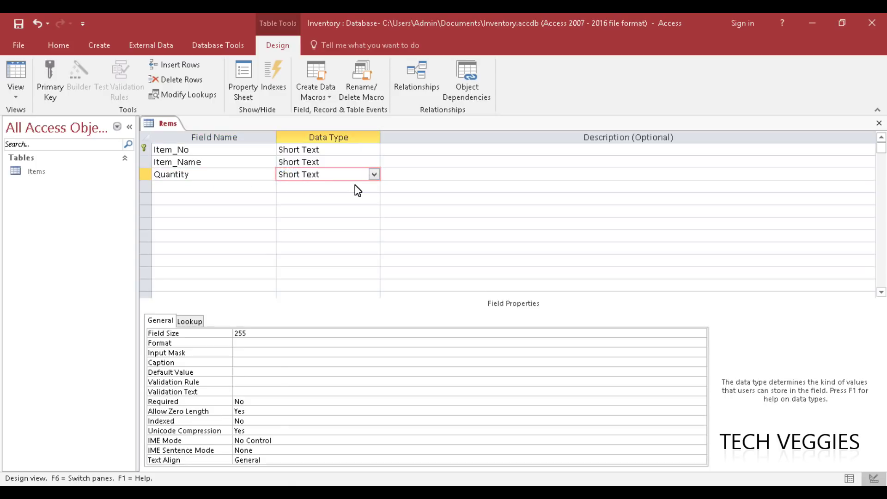
{"action": "left_click", "coordinate": [375, 174]}
{"action": "left_click", "coordinate": [329, 210]}
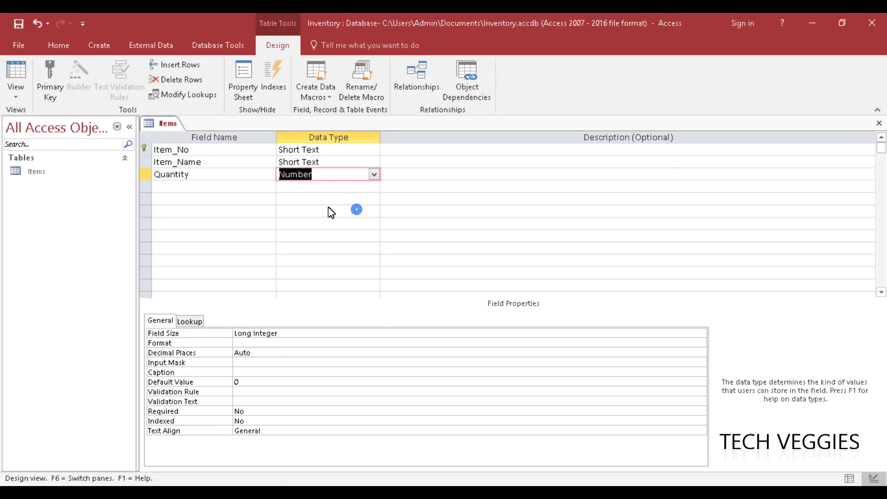
Add a Unit_Price field as Currency, then review Item_No's field properties
{"action": "left_click", "coordinate": [244, 186]}
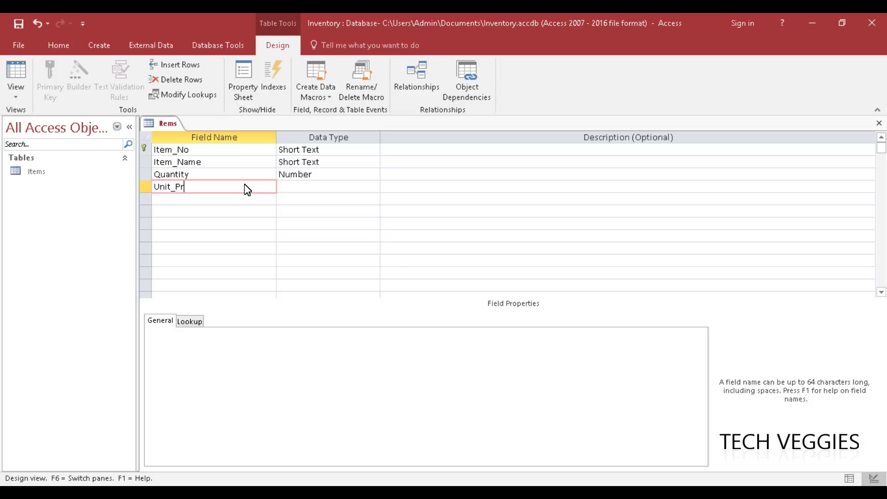
{"action": "type", "text": "Unit_Price"}
{"action": "left_click", "coordinate": [302, 187]}
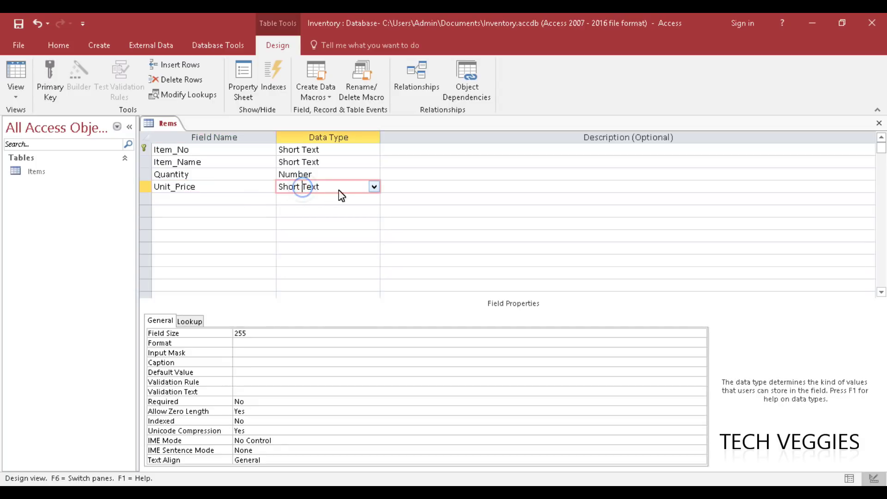
{"action": "left_click", "coordinate": [373, 186]}
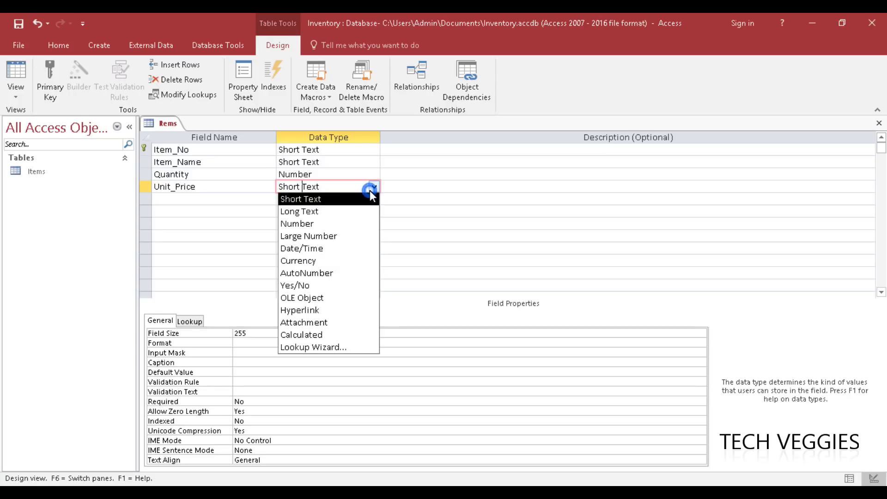
{"action": "left_click", "coordinate": [346, 262]}
{"action": "left_click", "coordinate": [193, 200]}
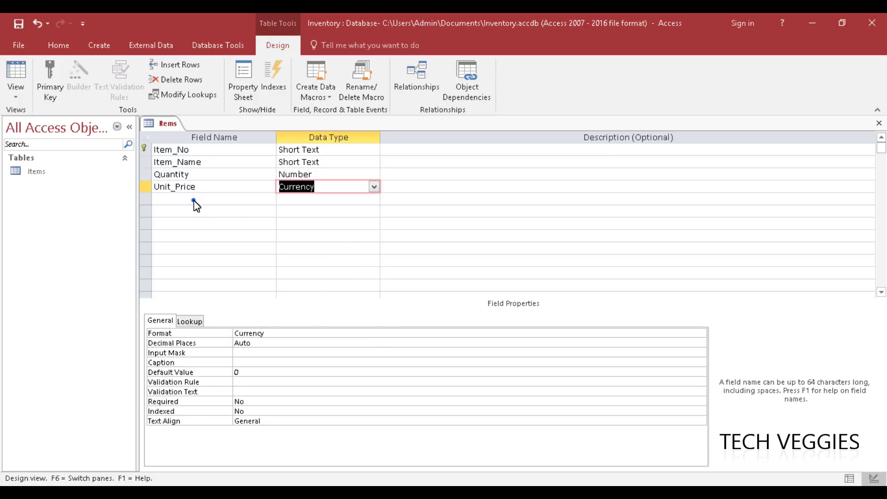
{"action": "left_click", "coordinate": [301, 191]}
{"action": "left_click", "coordinate": [230, 150]}
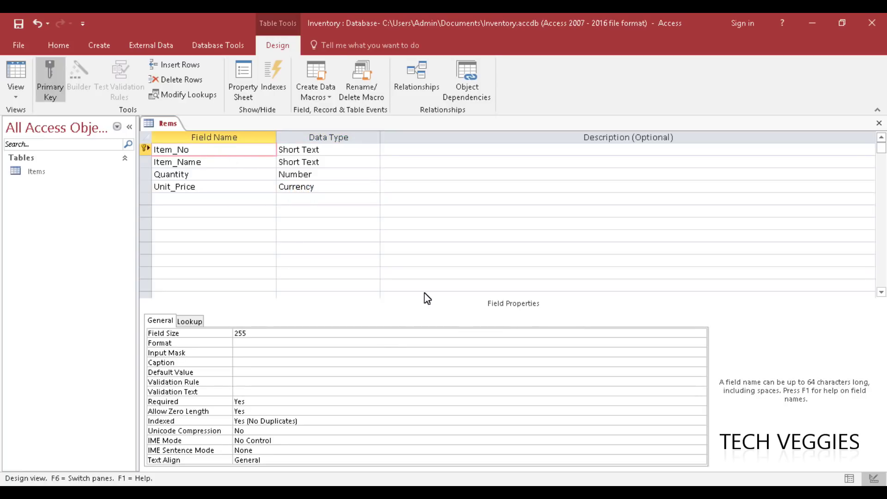
{"action": "left_click", "coordinate": [531, 303]}
Keep Item_No as the table's primary key
{"action": "left_click", "coordinate": [242, 171]}
{"action": "left_click", "coordinate": [198, 154]}
{"action": "right_click", "coordinate": [148, 149]}
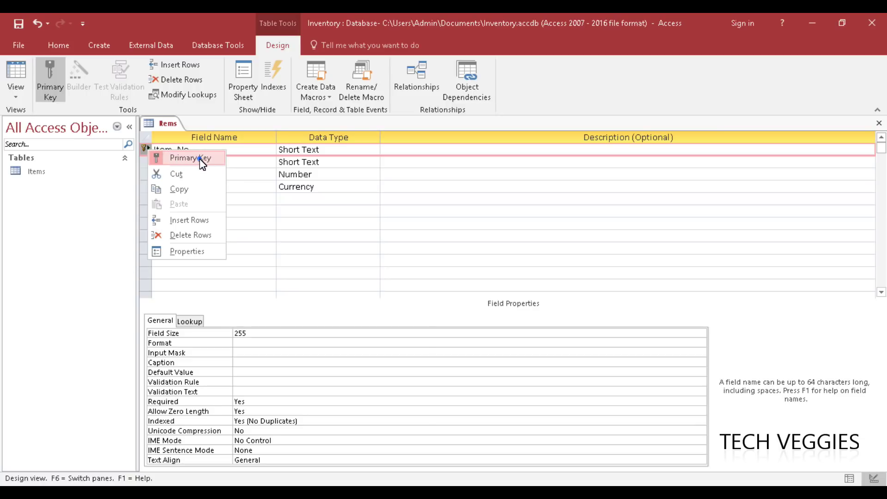
{"action": "left_click", "coordinate": [201, 159]}
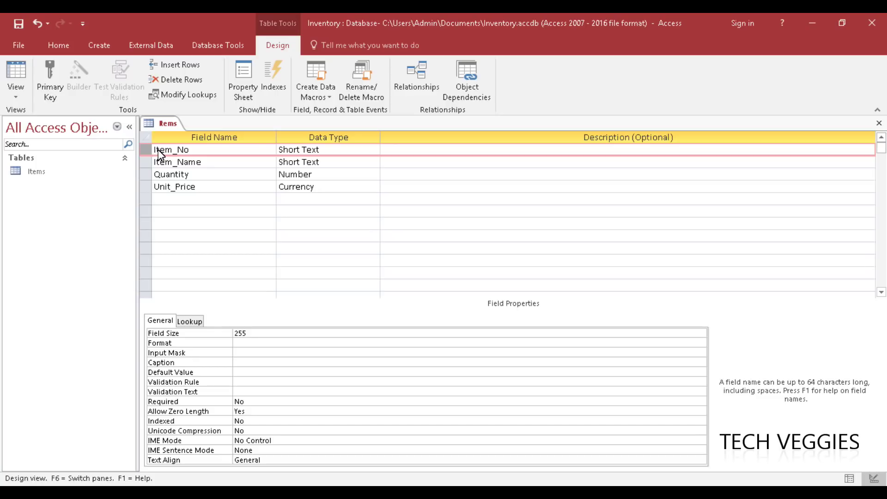
{"action": "left_click", "coordinate": [49, 77]}
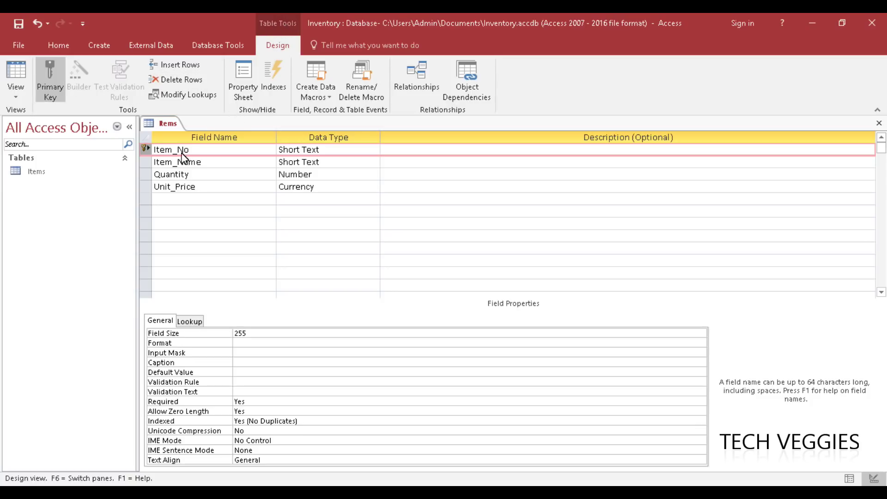
Save the Items table design and switch it to Datasheet View
{"action": "right_click", "coordinate": [164, 130]}
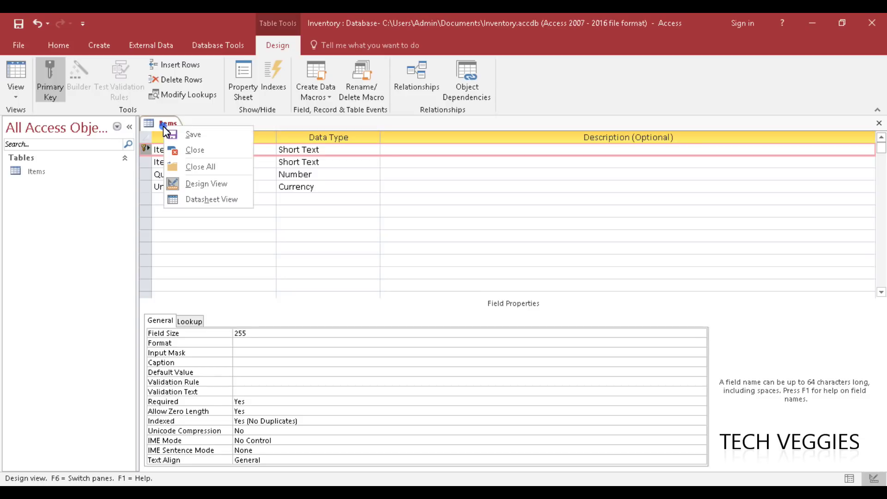
{"action": "left_click", "coordinate": [219, 201]}
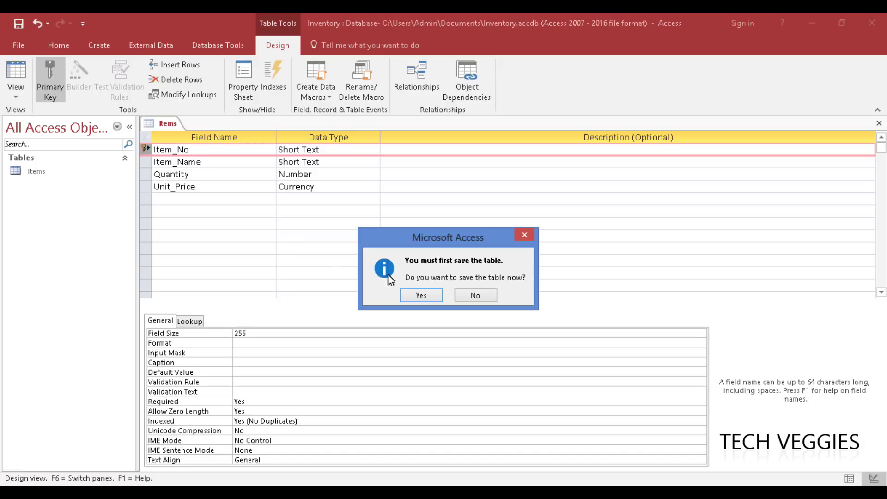
{"action": "left_click", "coordinate": [429, 295]}
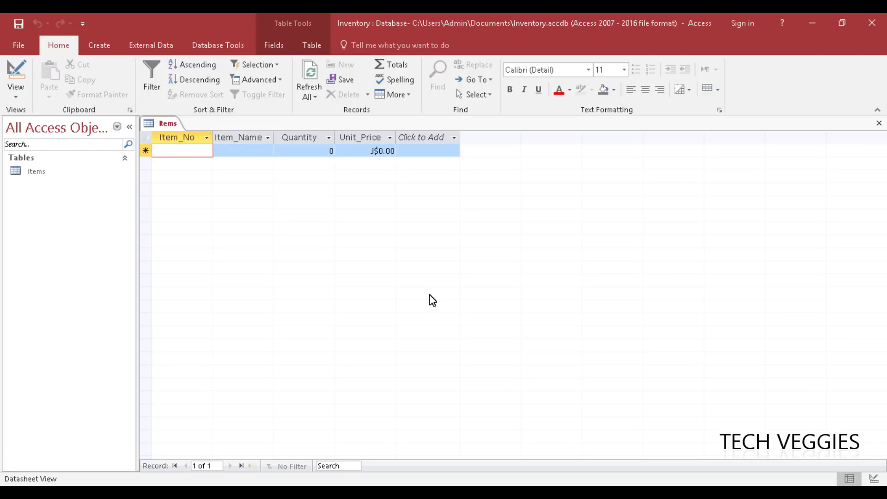
Enter records 101 Eggs (quantity 12, price 3) and 202 Milk (quantity 2, price 2)
{"action": "type", "text": "11"}
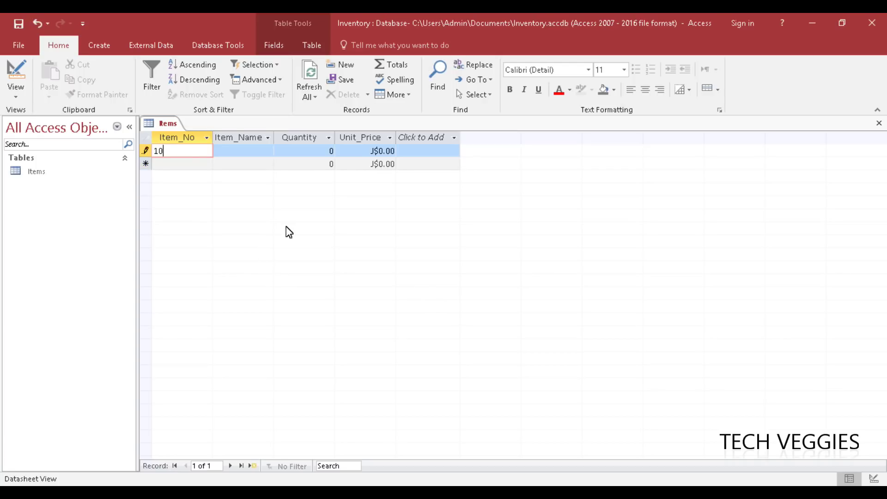
{"action": "left_click", "coordinate": [240, 153]}
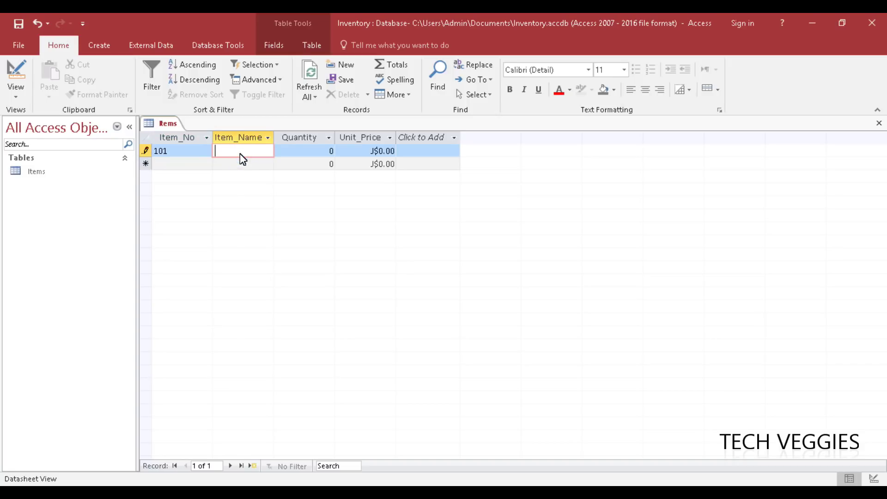
{"action": "type", "text": "Eggs"}
{"action": "left_click", "coordinate": [307, 151]}
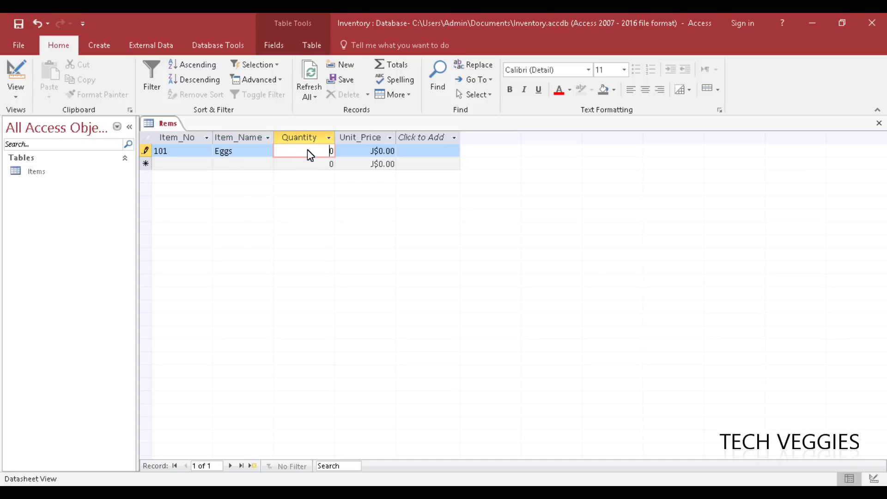
{"action": "left_click", "coordinate": [382, 152]}
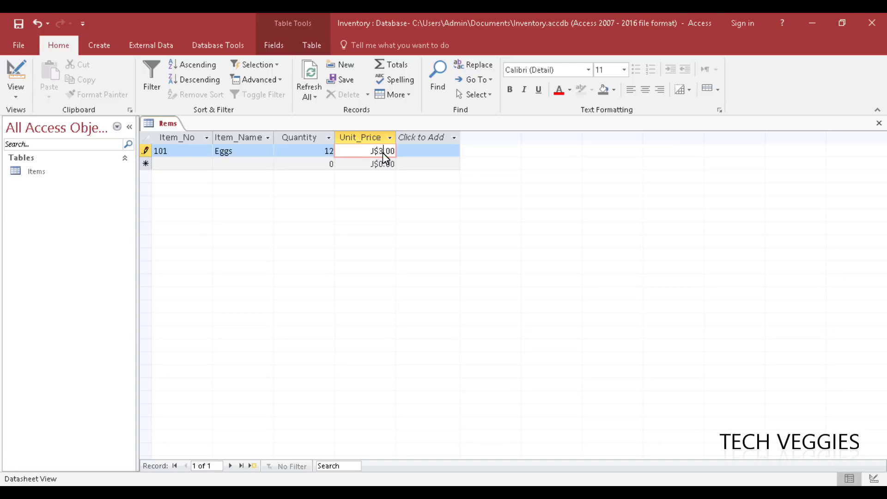
{"action": "left_click", "coordinate": [182, 168]}
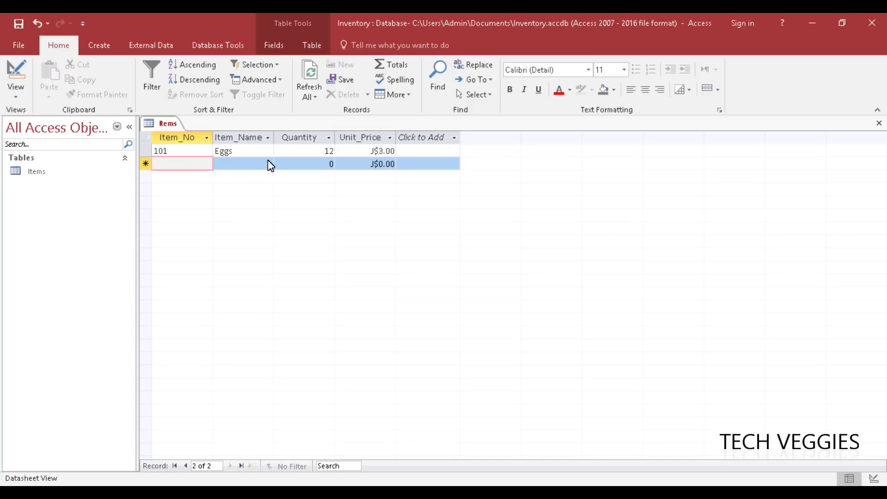
{"action": "type", "text": "202"}
{"action": "left_click", "coordinate": [253, 166]}
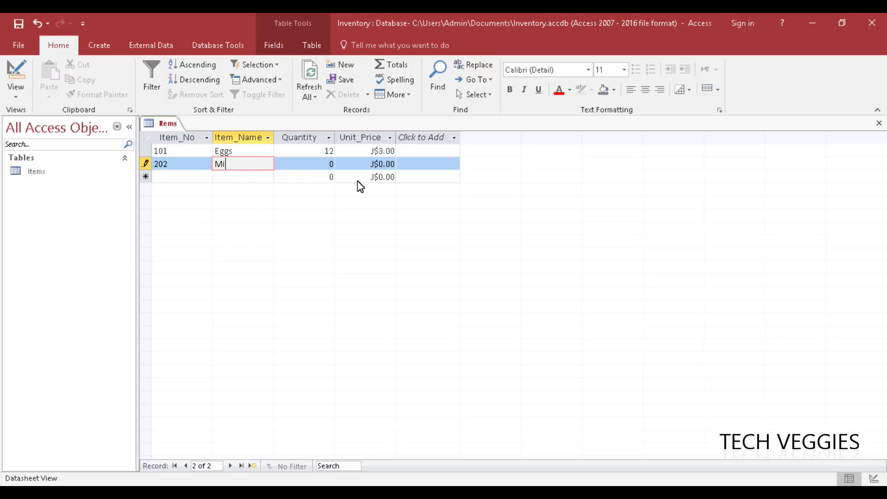
{"action": "left_click", "coordinate": [326, 163]}
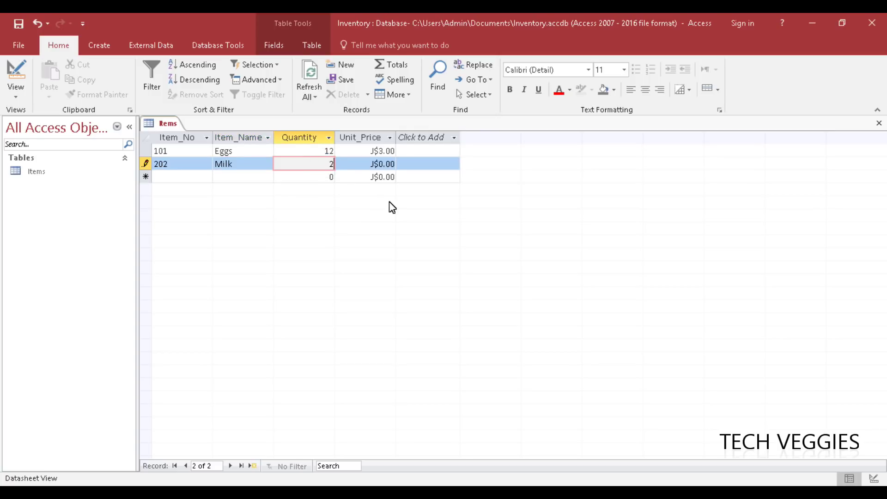
{"action": "left_click", "coordinate": [383, 165]}
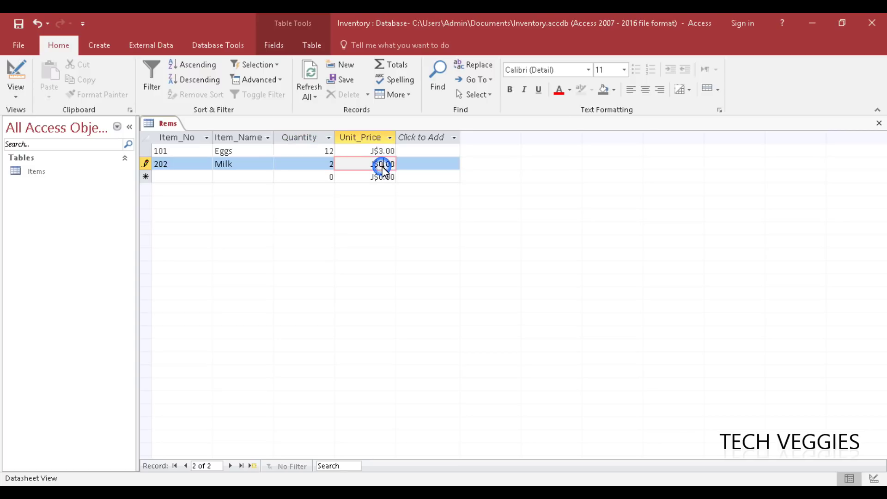
{"action": "type", "text": "2"}
Enter record 303 Bread with quantity 1 and unit price 1
{"action": "left_click", "coordinate": [201, 178]}
{"action": "type", "text": "303"}
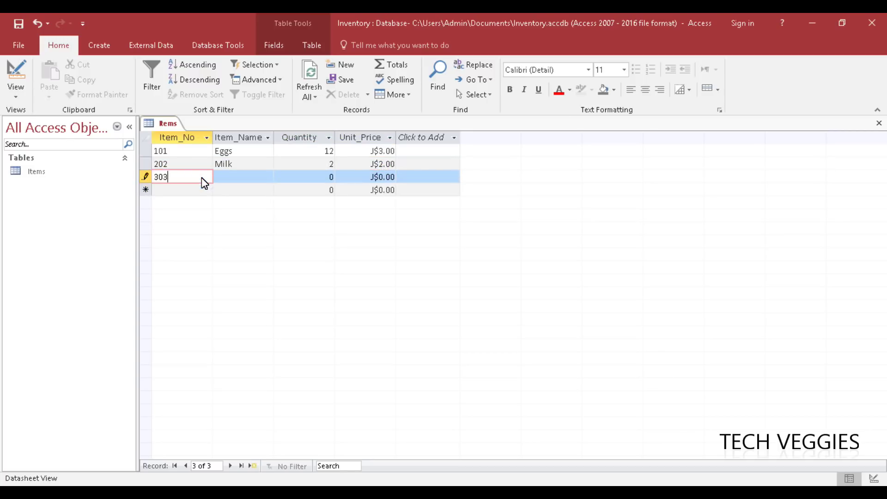
{"action": "left_click", "coordinate": [226, 184]}
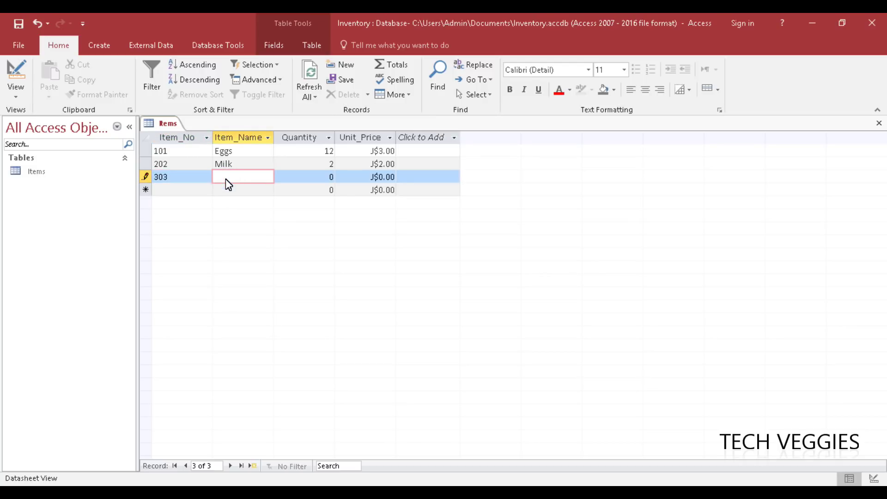
{"action": "type", "text": "Bread"}
{"action": "left_click", "coordinate": [326, 178]}
{"action": "key", "text": "BackSpace"}
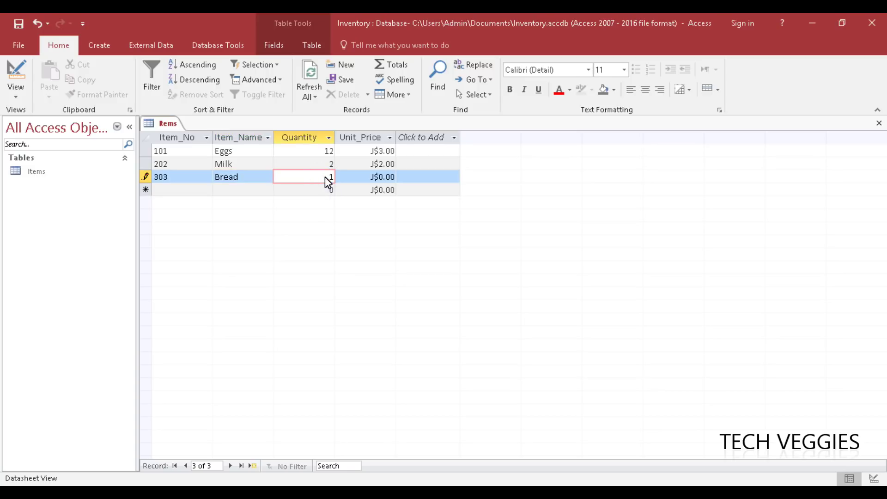
{"action": "left_click", "coordinate": [383, 177]}
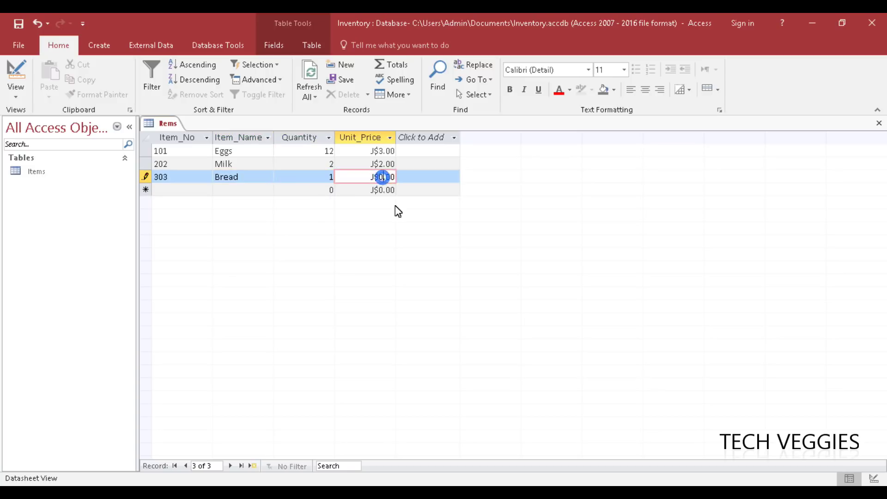
{"action": "key", "text": "BackSpace"}
{"action": "type", "text": "1"}
{"action": "left_click", "coordinate": [159, 125]}
{"action": "left_click", "coordinate": [143, 177]}
{"action": "left_click", "coordinate": [201, 176]}
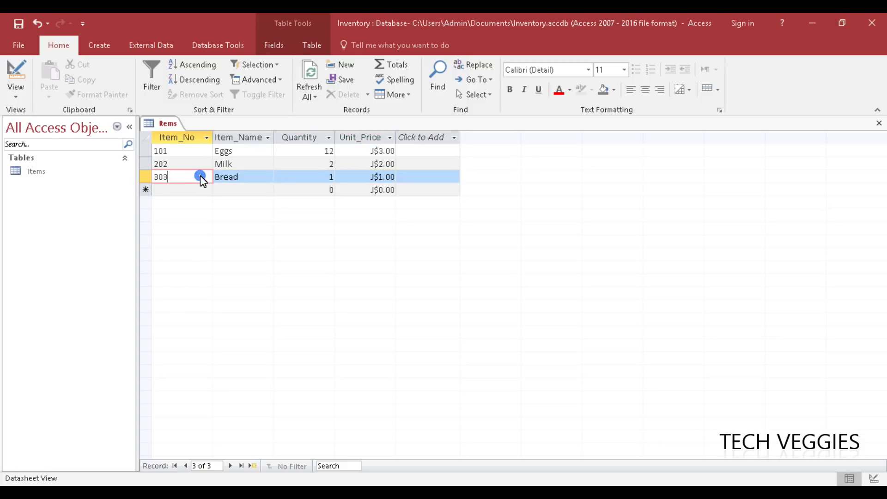
Save the Items table and close it
{"action": "right_click", "coordinate": [160, 127]}
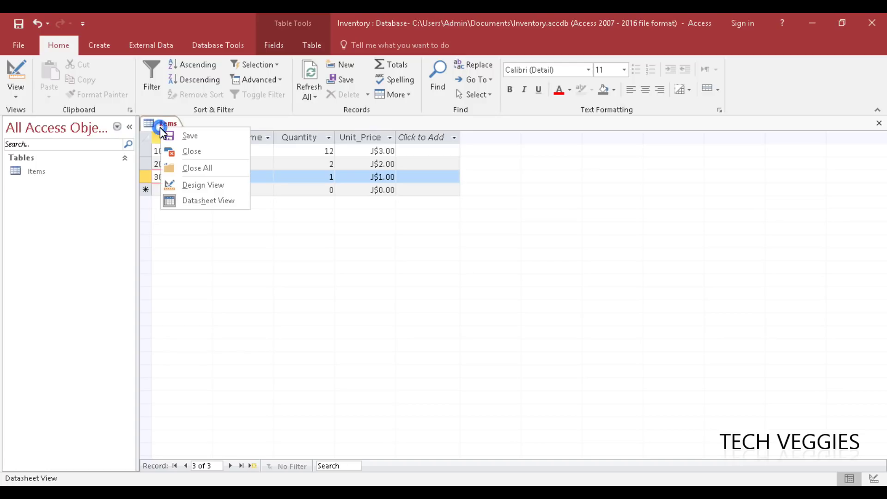
{"action": "left_click", "coordinate": [185, 137]}
{"action": "right_click", "coordinate": [163, 126]}
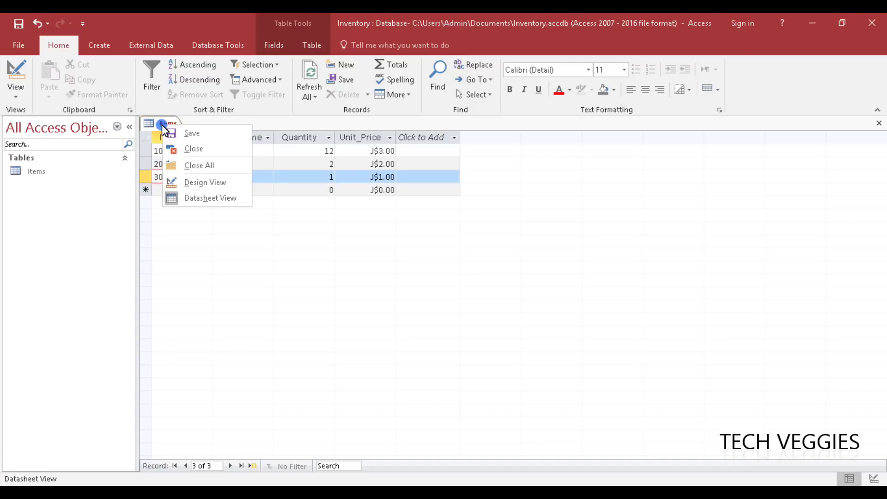
{"action": "left_click", "coordinate": [198, 149]}
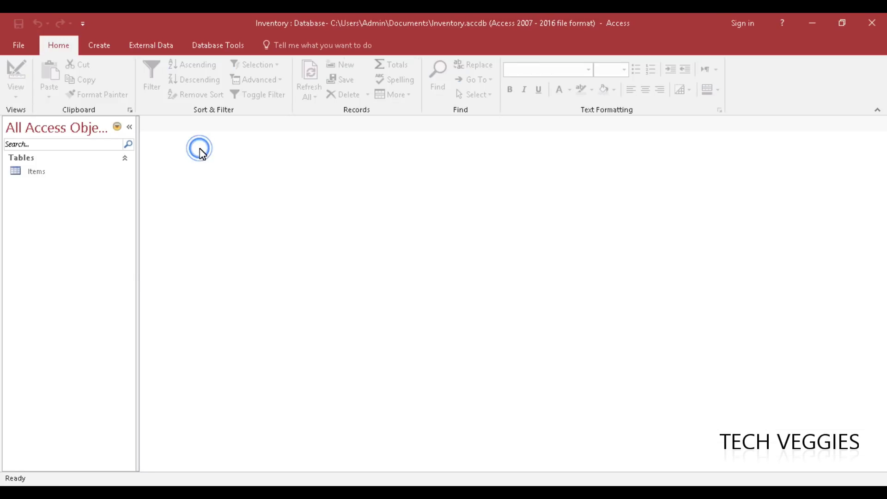
{"action": "left_click", "coordinate": [102, 45]}
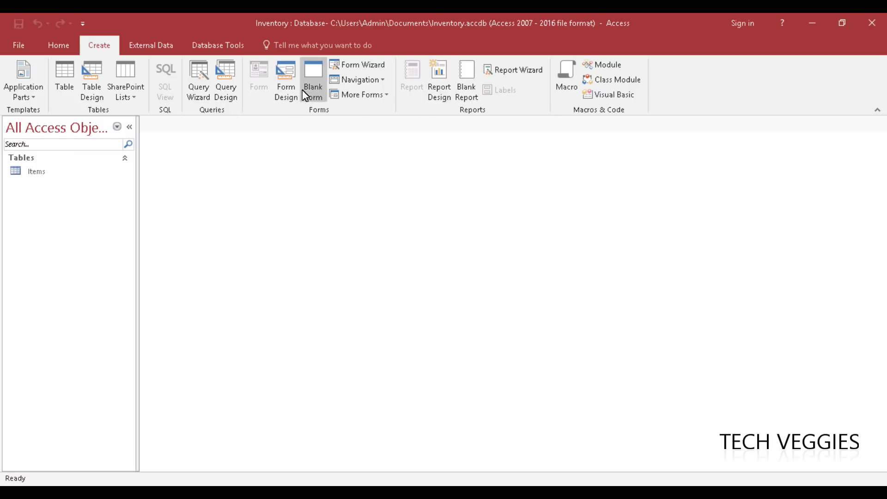
Generate a form from the Items table showing Item_No, Item_Name, Quantity and Unit_Price
{"action": "left_click", "coordinate": [55, 167]}
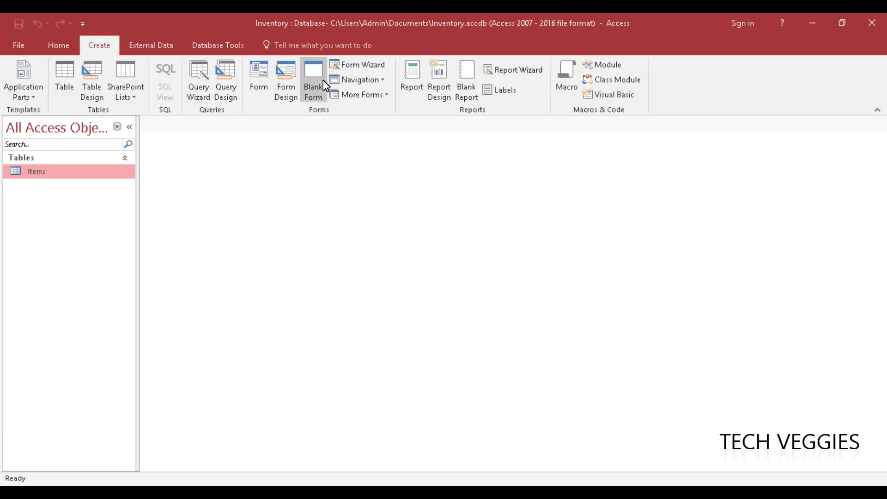
{"action": "left_click", "coordinate": [259, 73]}
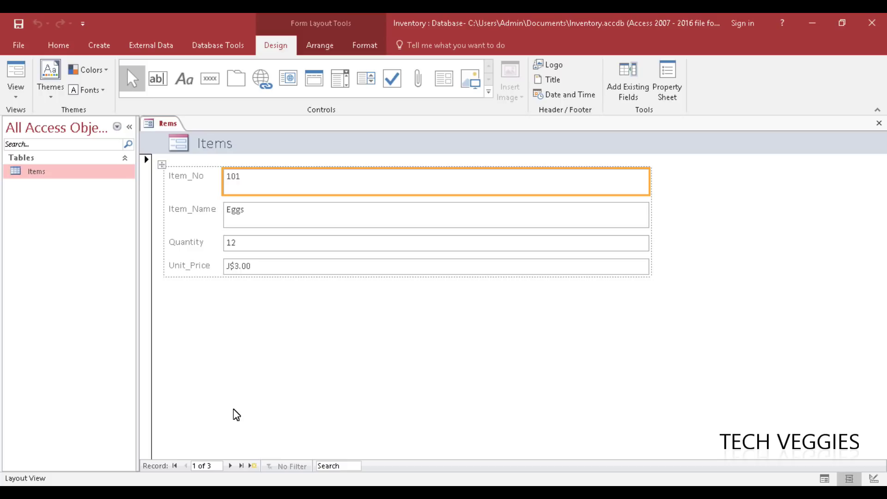
Save the new form under the name Items and close it
{"action": "right_click", "coordinate": [161, 128]}
{"action": "left_click", "coordinate": [183, 131]}
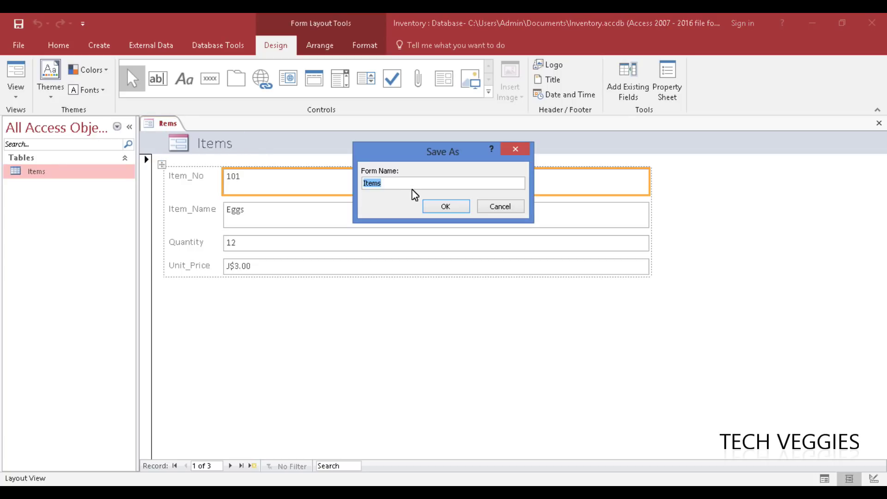
{"action": "left_click", "coordinate": [443, 206]}
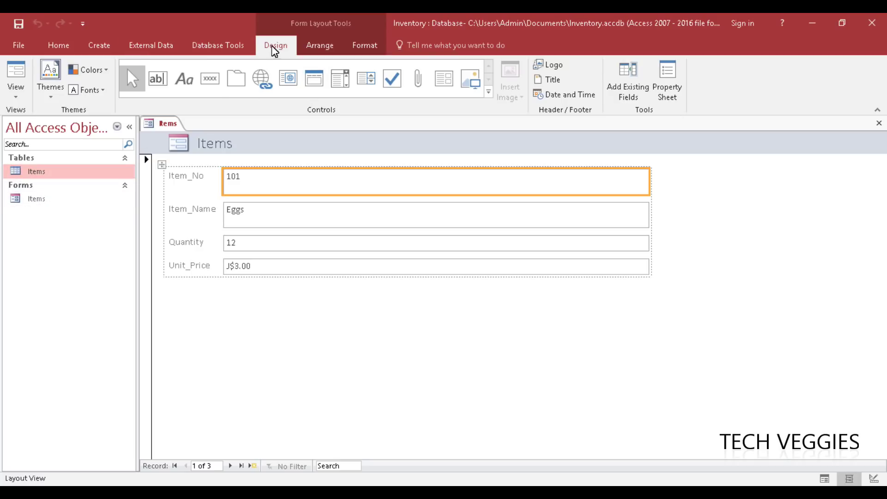
{"action": "left_click", "coordinate": [99, 45]}
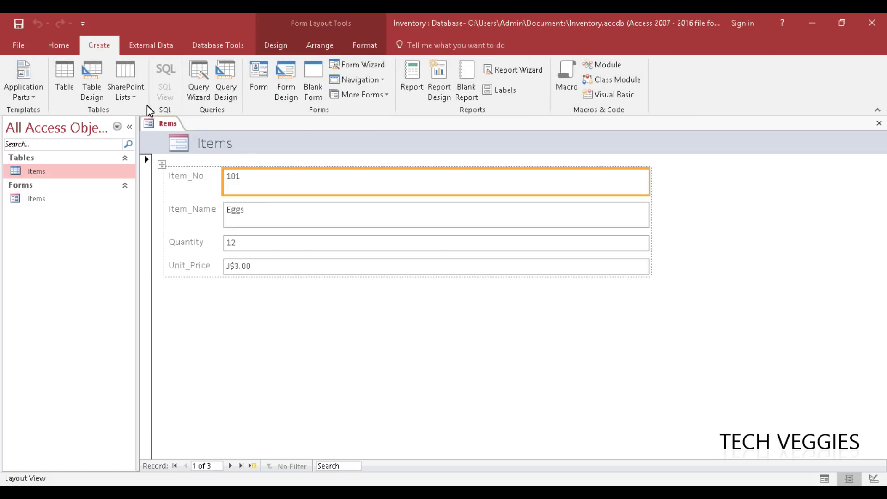
{"action": "right_click", "coordinate": [161, 123]}
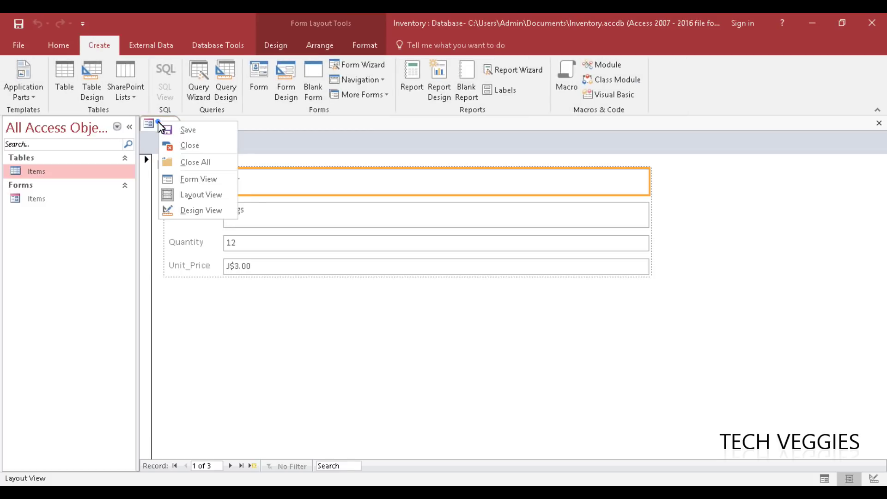
{"action": "left_click", "coordinate": [187, 146]}
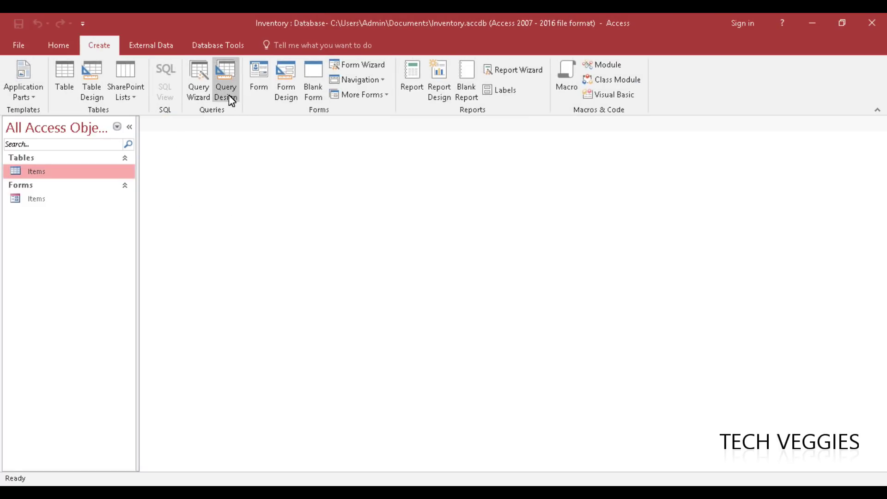
Use the Simple Query Wizard to build Items Query with Item_Name and Quantity, then view results
{"action": "left_click", "coordinate": [202, 87]}
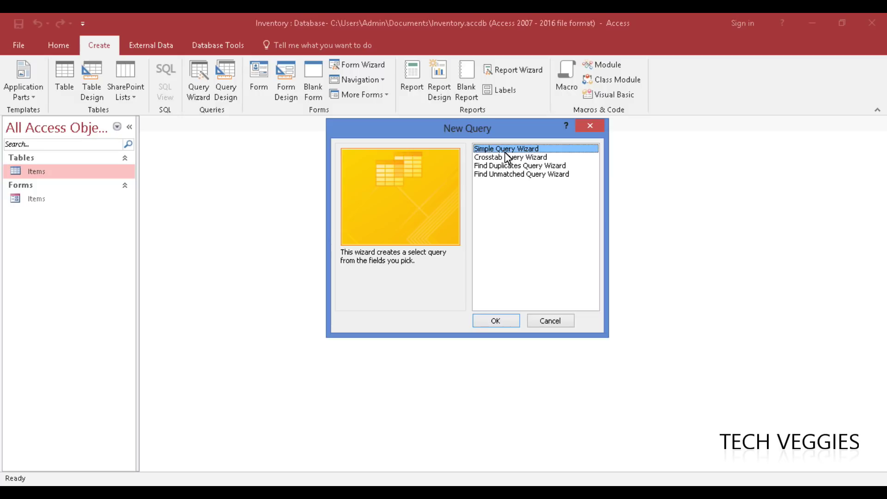
{"action": "left_click", "coordinate": [505, 321]}
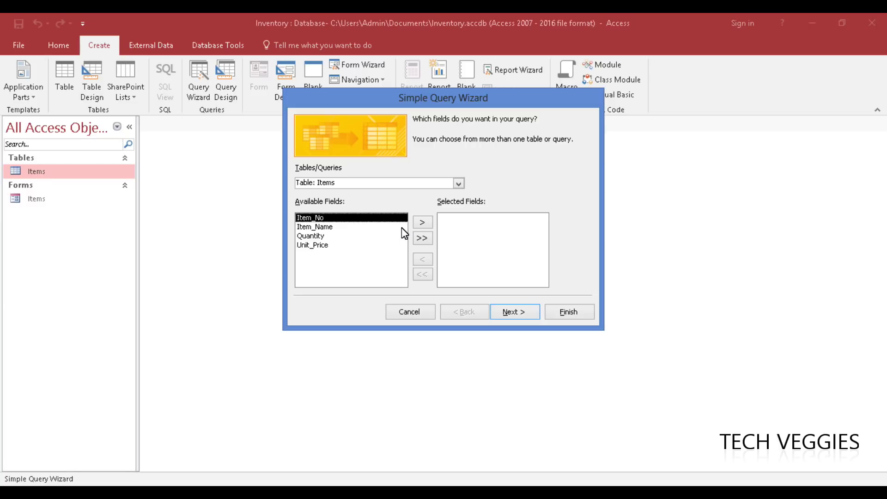
{"action": "left_click", "coordinate": [319, 227]}
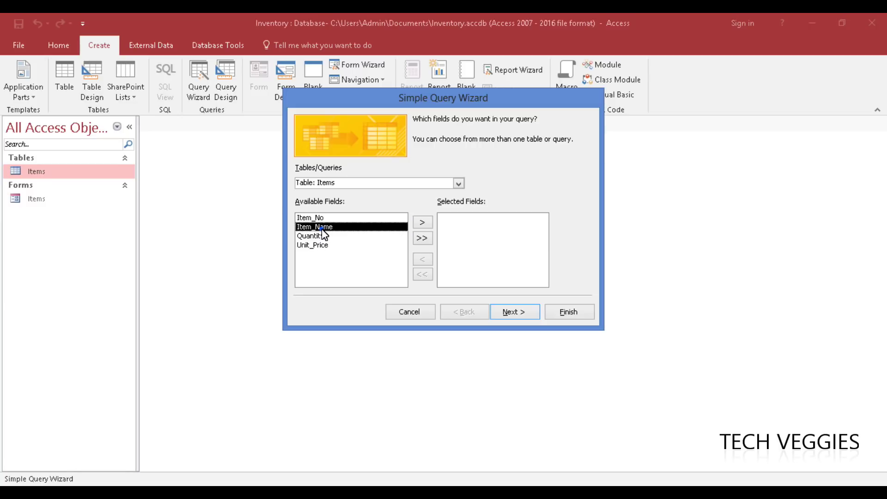
{"action": "left_click", "coordinate": [423, 223]}
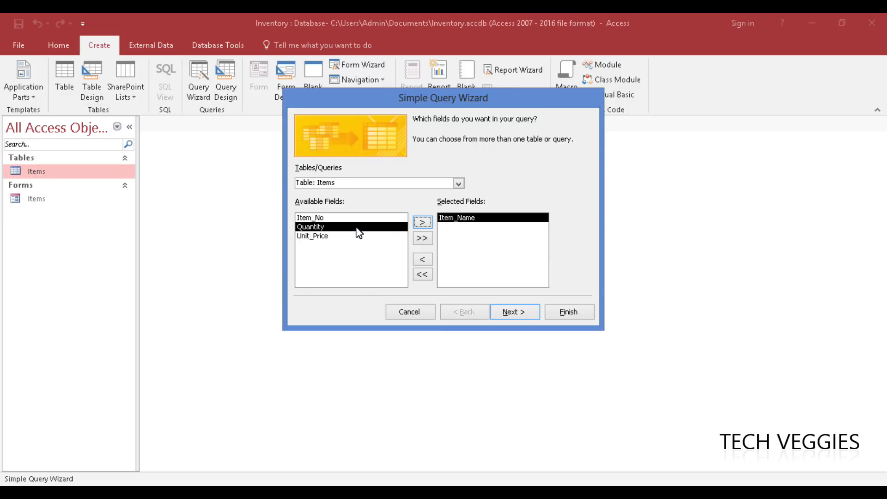
{"action": "left_click", "coordinate": [426, 223]}
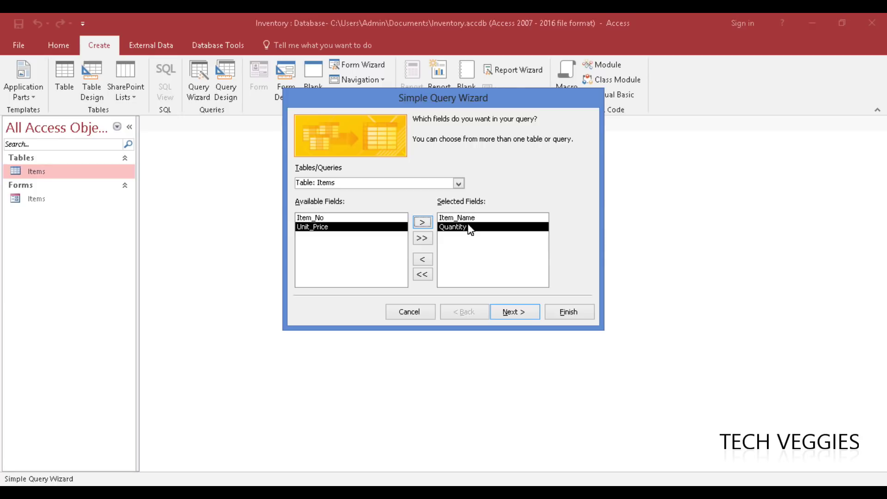
{"action": "left_click", "coordinate": [520, 316]}
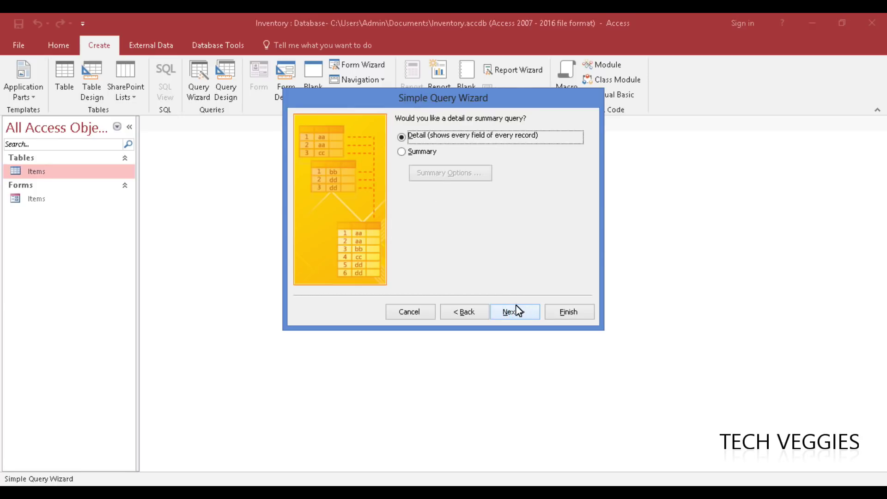
{"action": "left_click", "coordinate": [521, 315]}
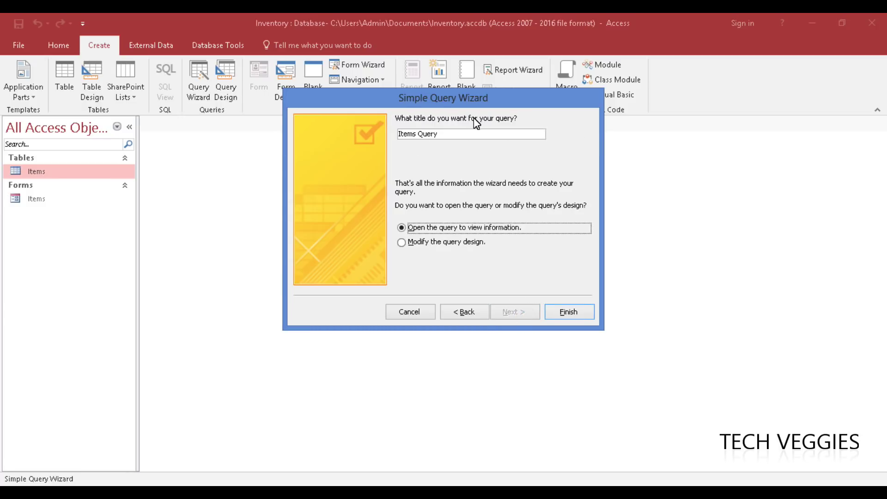
{"action": "left_click", "coordinate": [462, 137]}
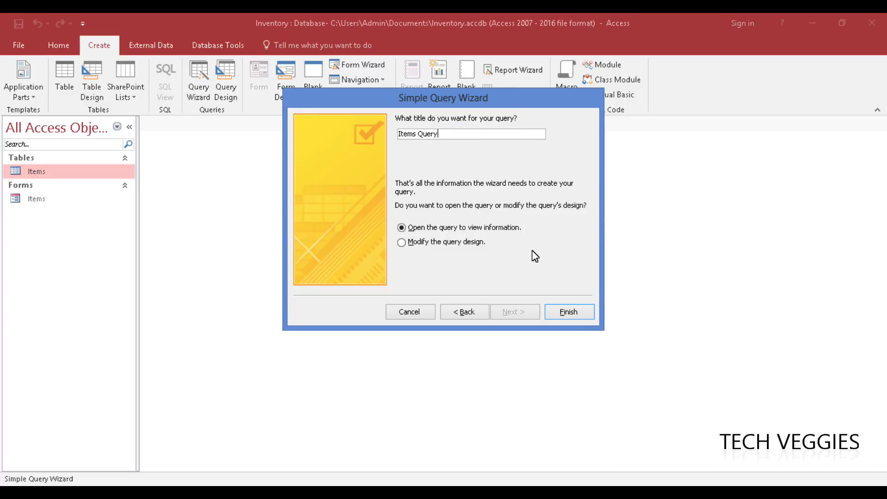
{"action": "left_click", "coordinate": [567, 312]}
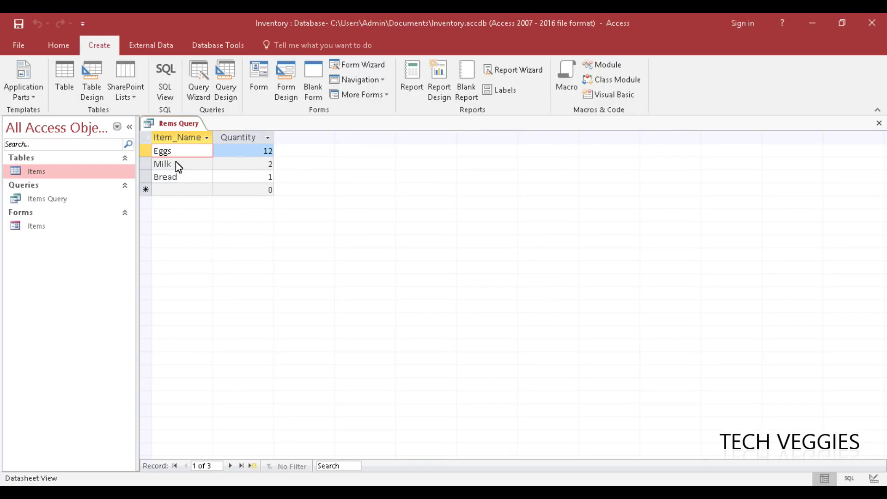
Close the Items Query results tab so no objects remain open
{"action": "right_click", "coordinate": [171, 122]}
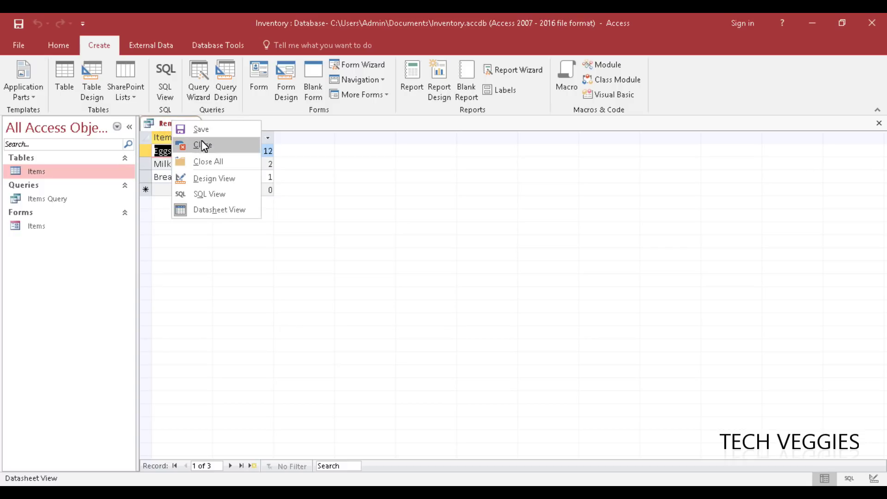
{"action": "left_click", "coordinate": [212, 147]}
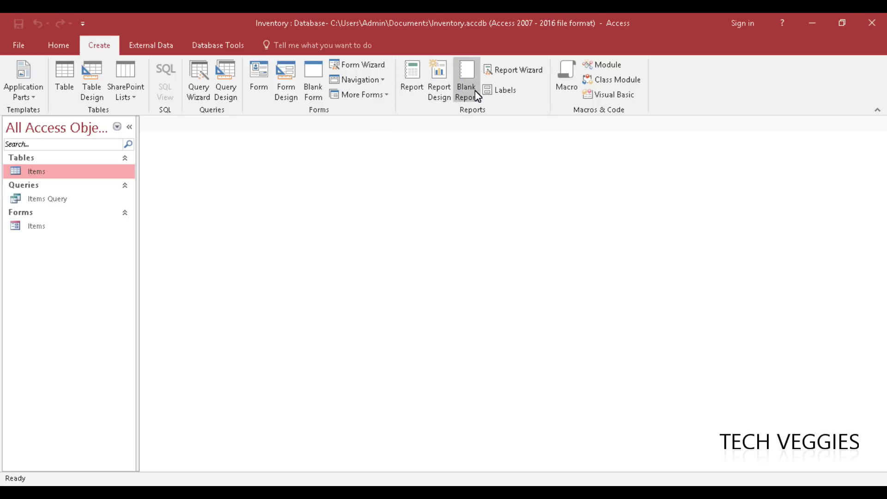
Start the Report Wizard and add the Item_Name and Unit_Price fields
{"action": "left_click", "coordinate": [515, 76]}
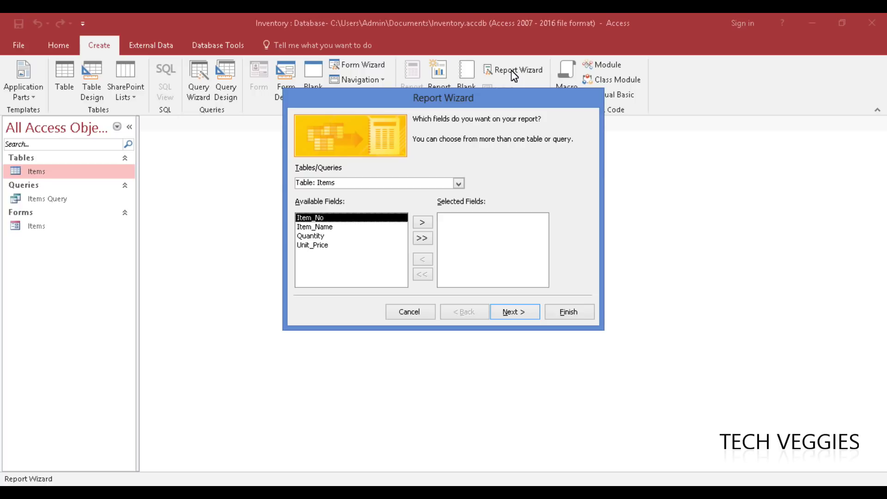
{"action": "left_click", "coordinate": [319, 226]}
{"action": "left_click", "coordinate": [421, 223]}
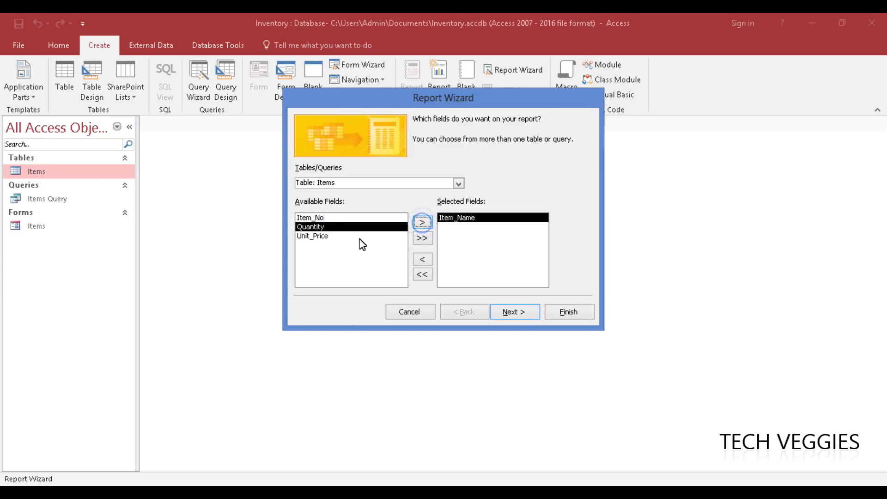
{"action": "left_click", "coordinate": [314, 236]}
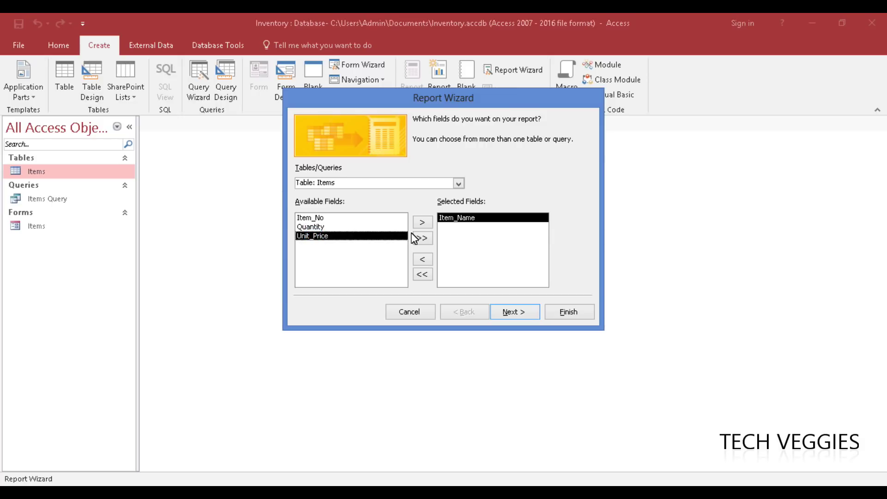
{"action": "left_click", "coordinate": [422, 223]}
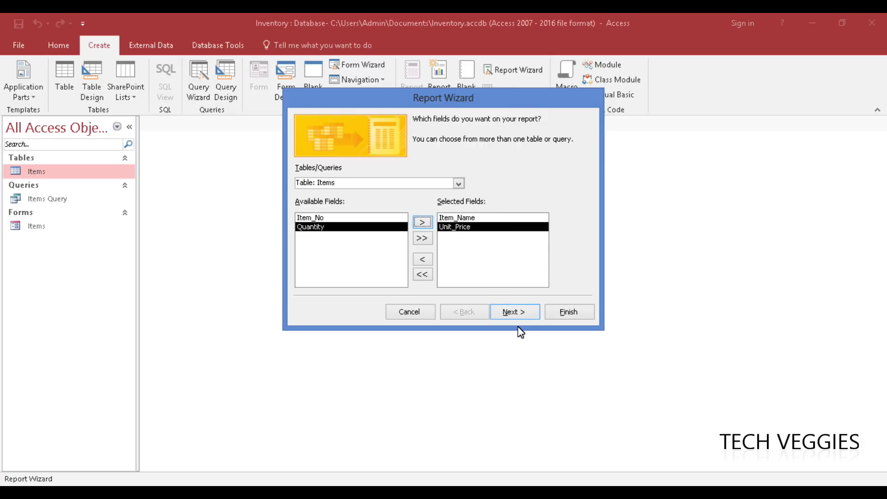
Skip grouping and sorting, keep tabular portrait layout, and title the report 'Items Report'
{"action": "left_click", "coordinate": [514, 313]}
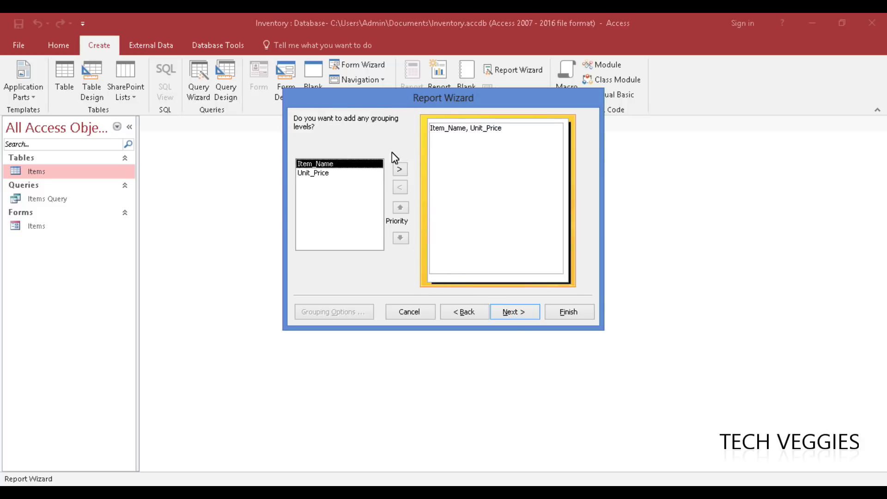
{"action": "left_click", "coordinate": [514, 315]}
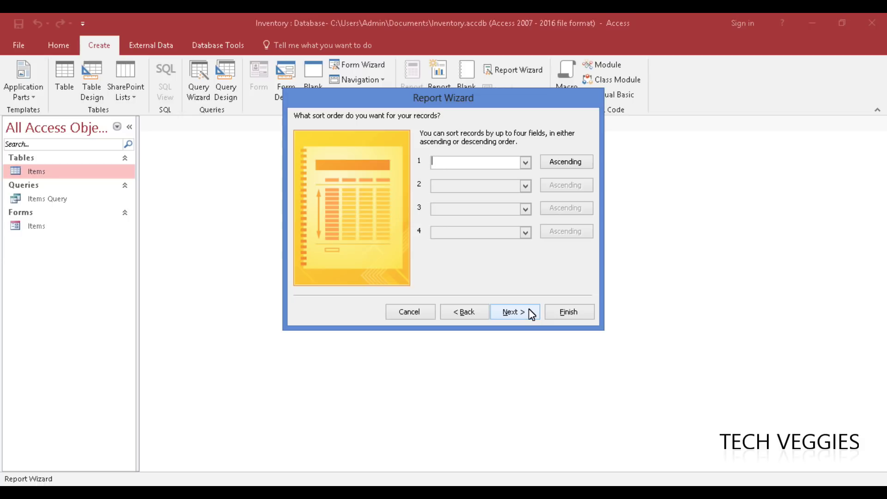
{"action": "left_click", "coordinate": [517, 314]}
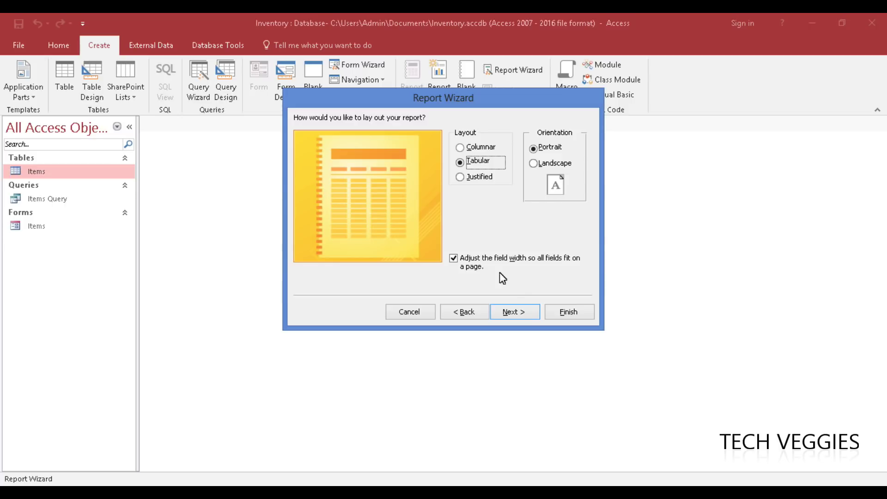
{"action": "left_click", "coordinate": [517, 312]}
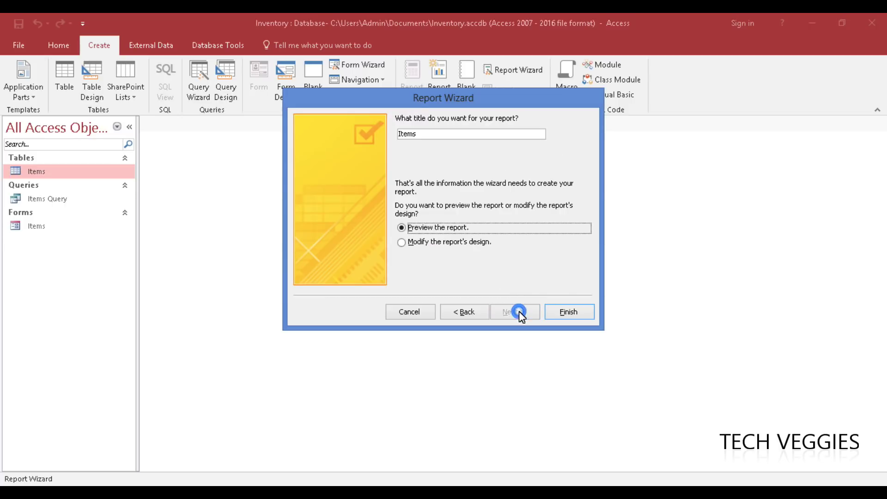
{"action": "left_click", "coordinate": [462, 137]}
{"action": "type", "text": "re"}
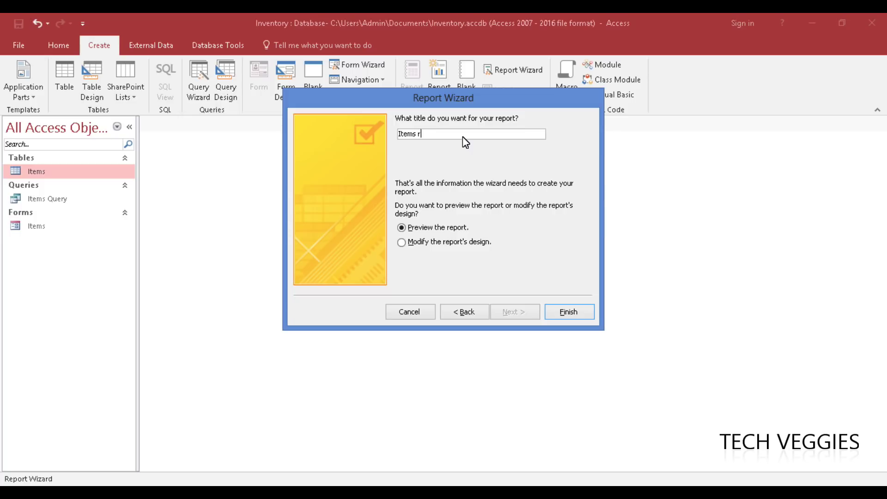
{"action": "key", "text": "BackSpace"}
{"action": "key", "text": "BackSpace"}
{"action": "type", "text": "Report"}
Finish the wizard to preview Items Report with Eggs, Milk and Bread prices, then save it
{"action": "left_click", "coordinate": [566, 314]}
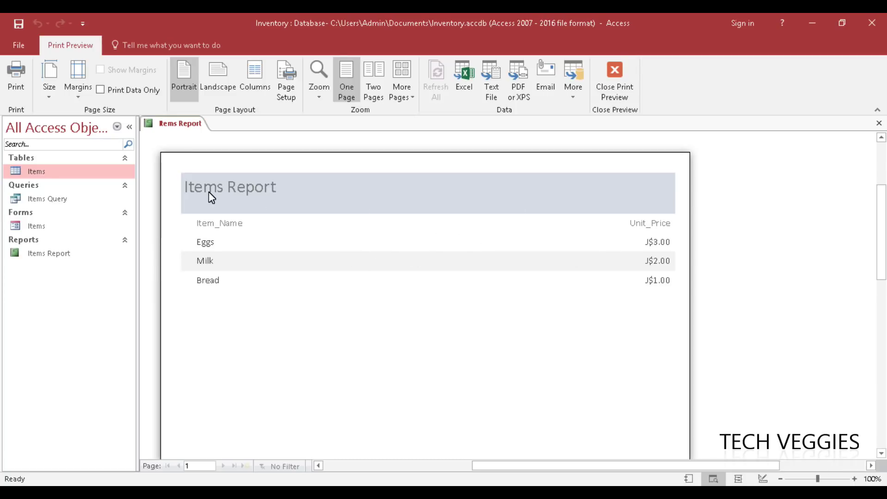
{"action": "right_click", "coordinate": [165, 131]}
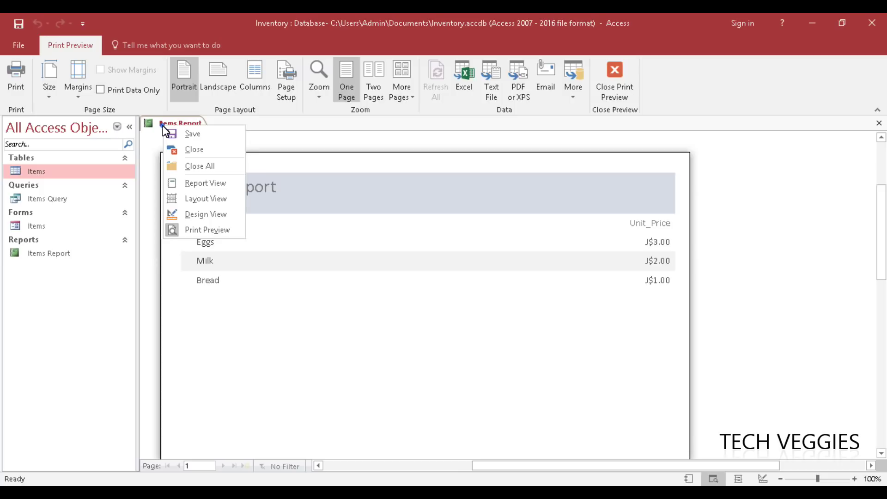
{"action": "left_click", "coordinate": [192, 135]}
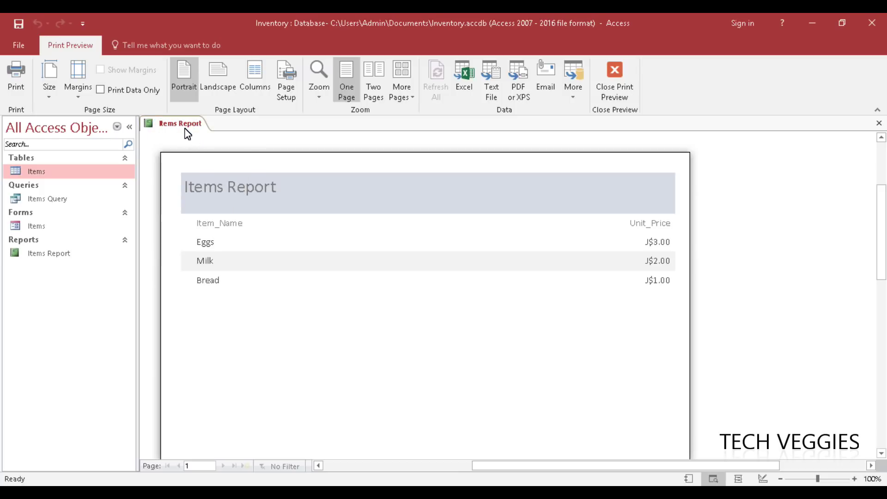